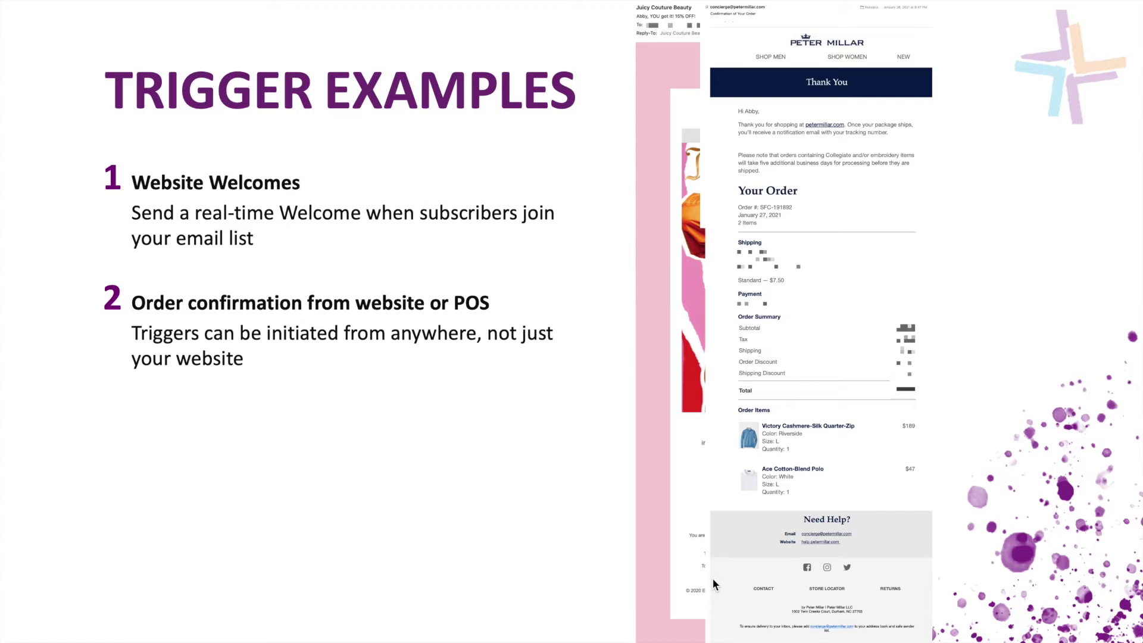
# Advance the Trigger Examples slide to reveal the third example, Password Reset
pyautogui.press('Right')
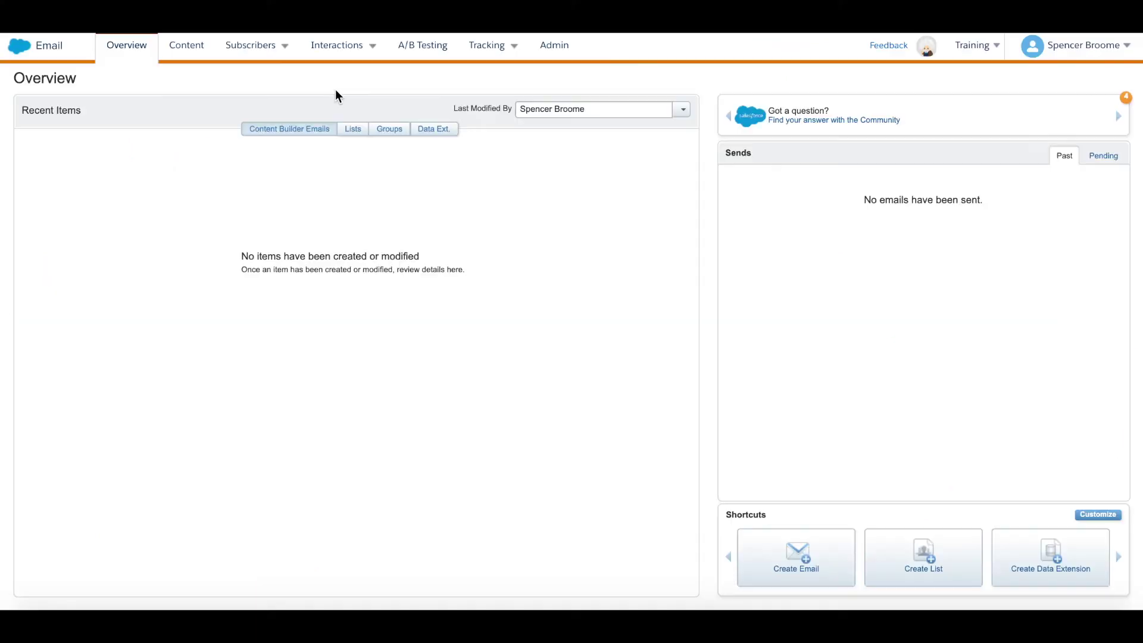
# Create a new email message in Content Builder named TriggeredSendTraining
pyautogui.click(189, 49)
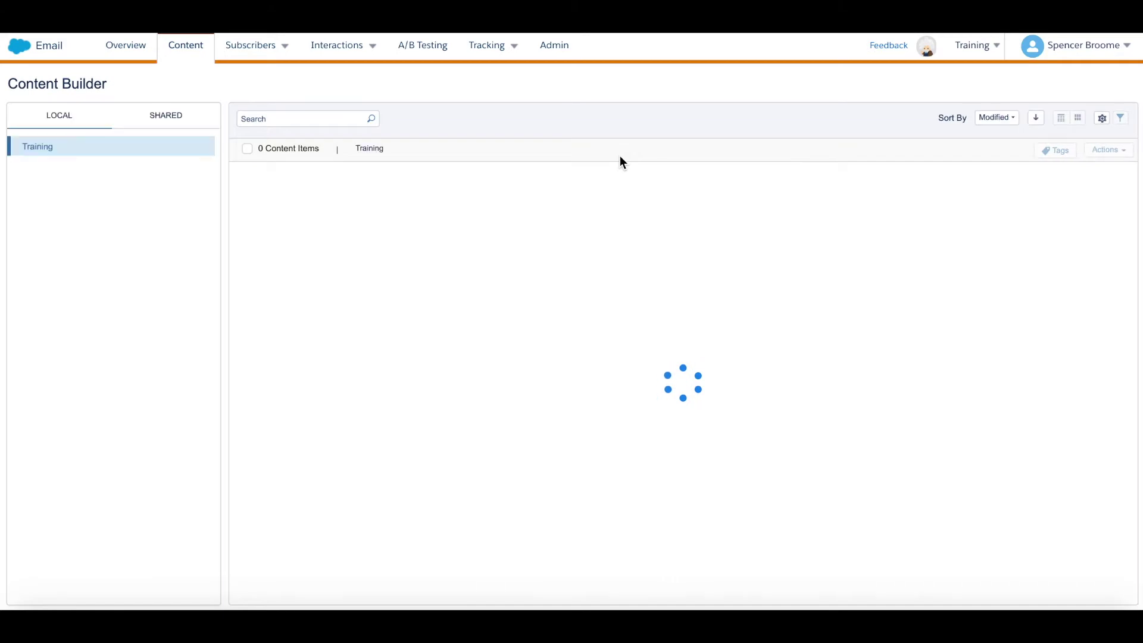
pyautogui.click(1094, 83)
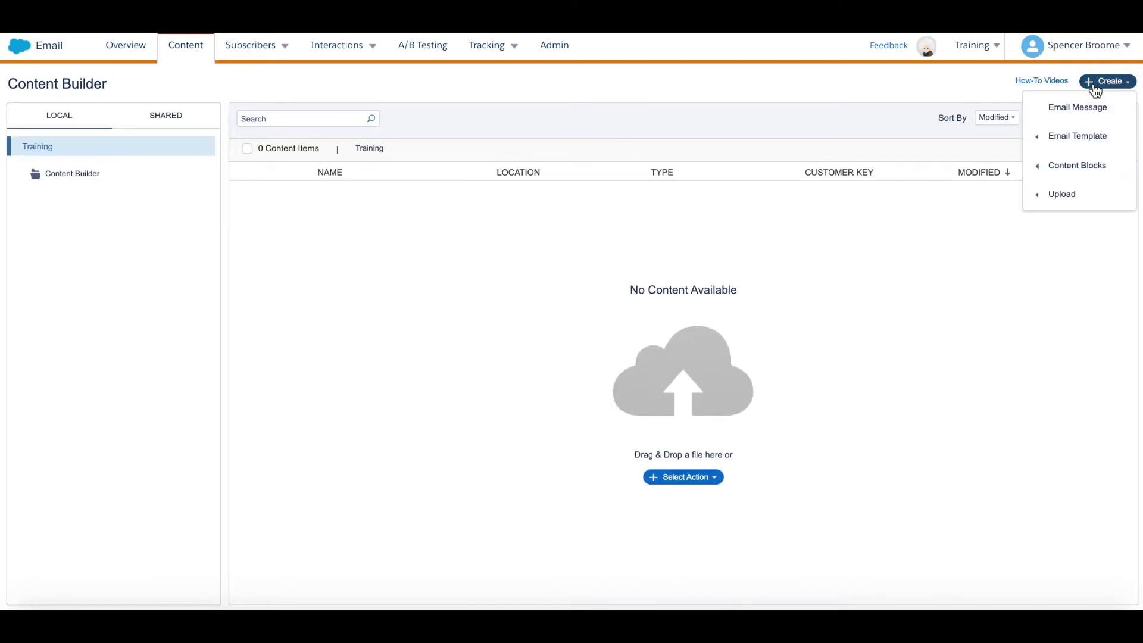
pyautogui.click(1072, 107)
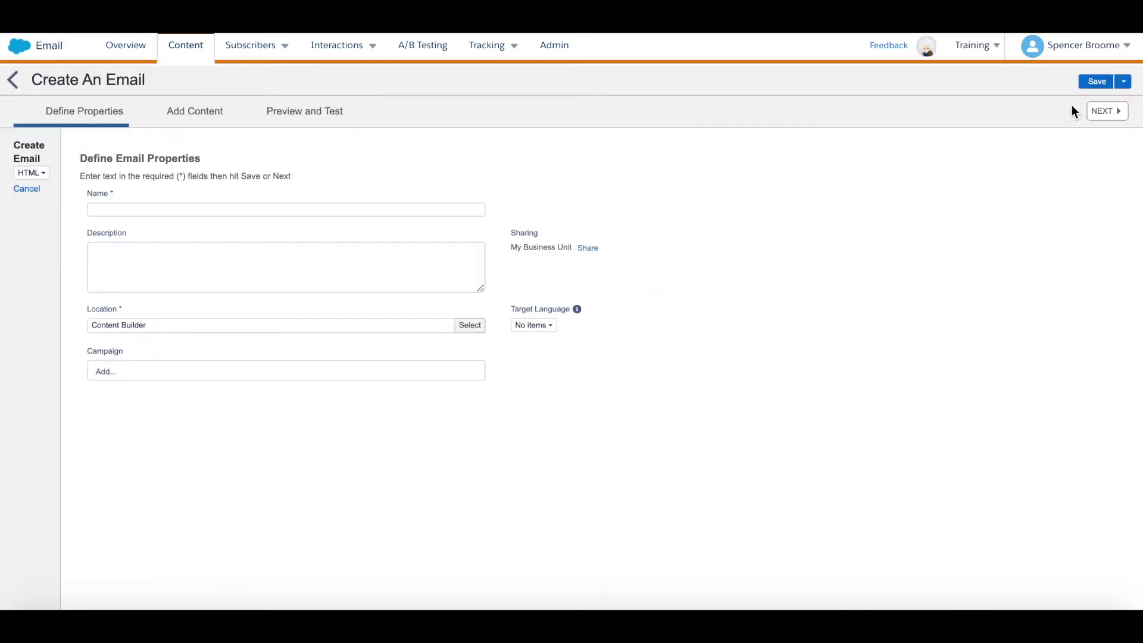
pyautogui.click(388, 209)
pyautogui.write('Tr')
pyautogui.press('Down')
pyautogui.press('Return')
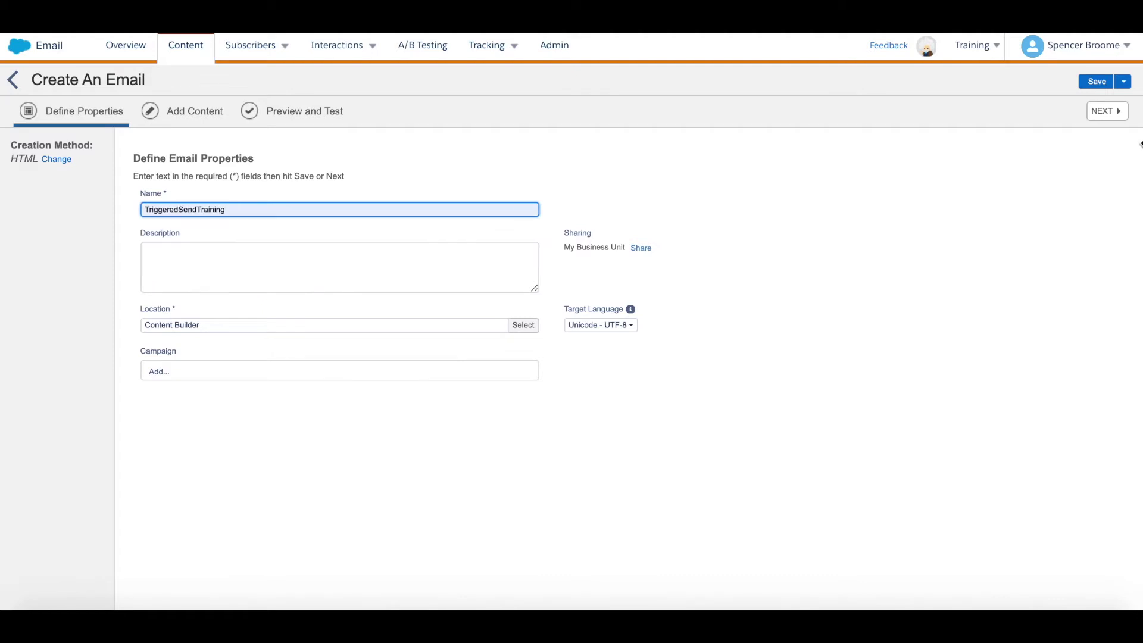
pyautogui.click(1114, 111)
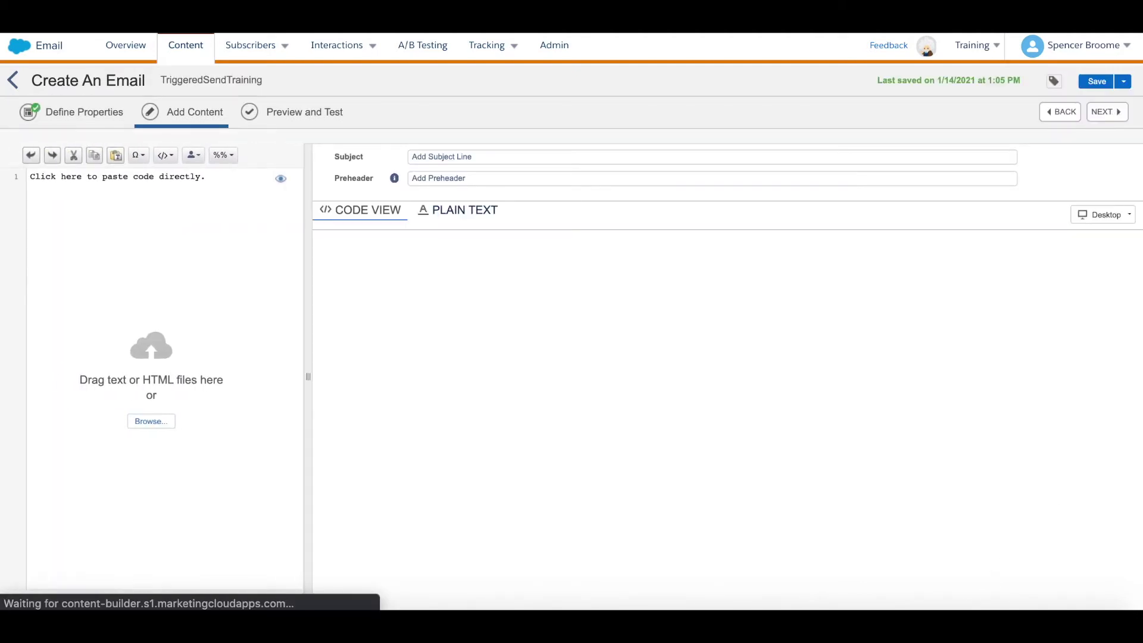
# Copy the thank-you HTML from the code editor and paste it into the email's code view
pyautogui.click(1067, 623)
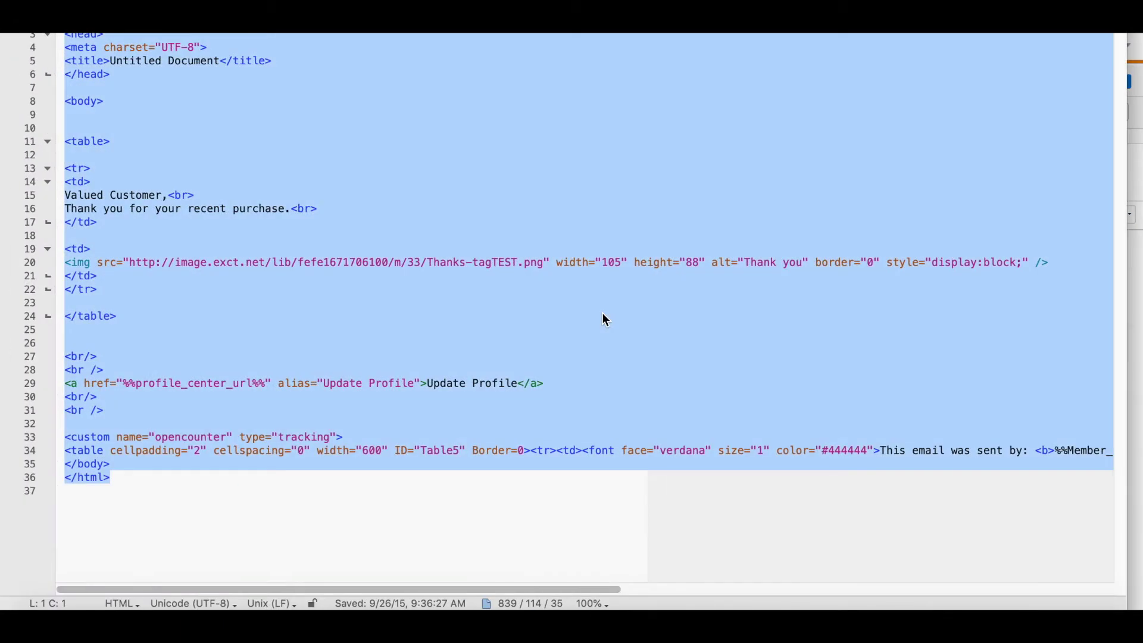
pyautogui.press('super+Tab')
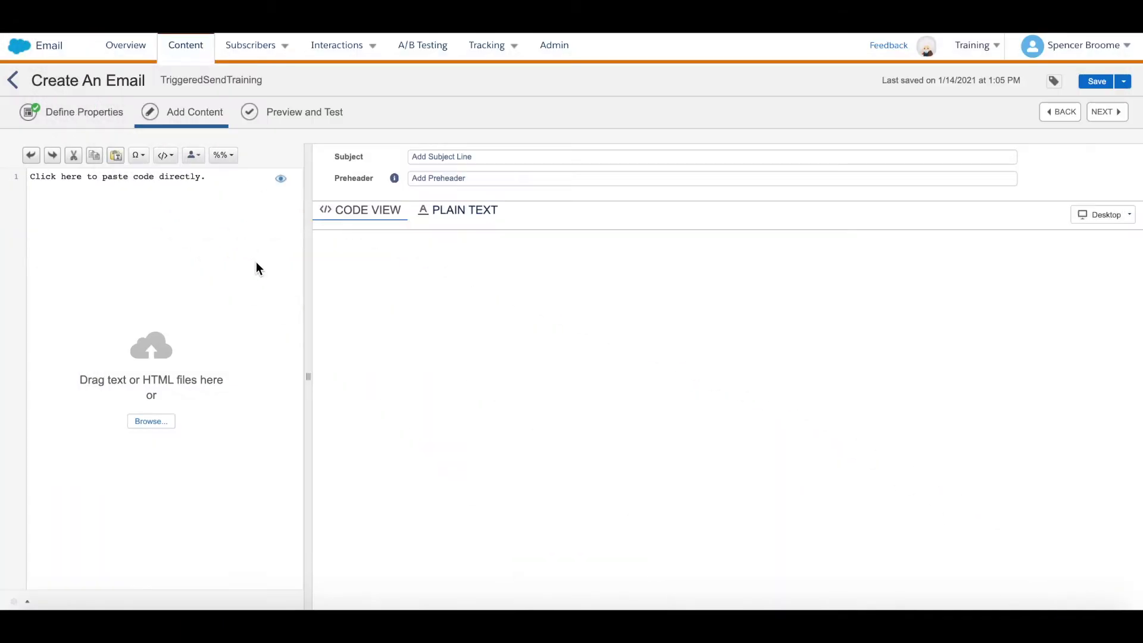
pyautogui.click(170, 179)
pyautogui.press('super+v')
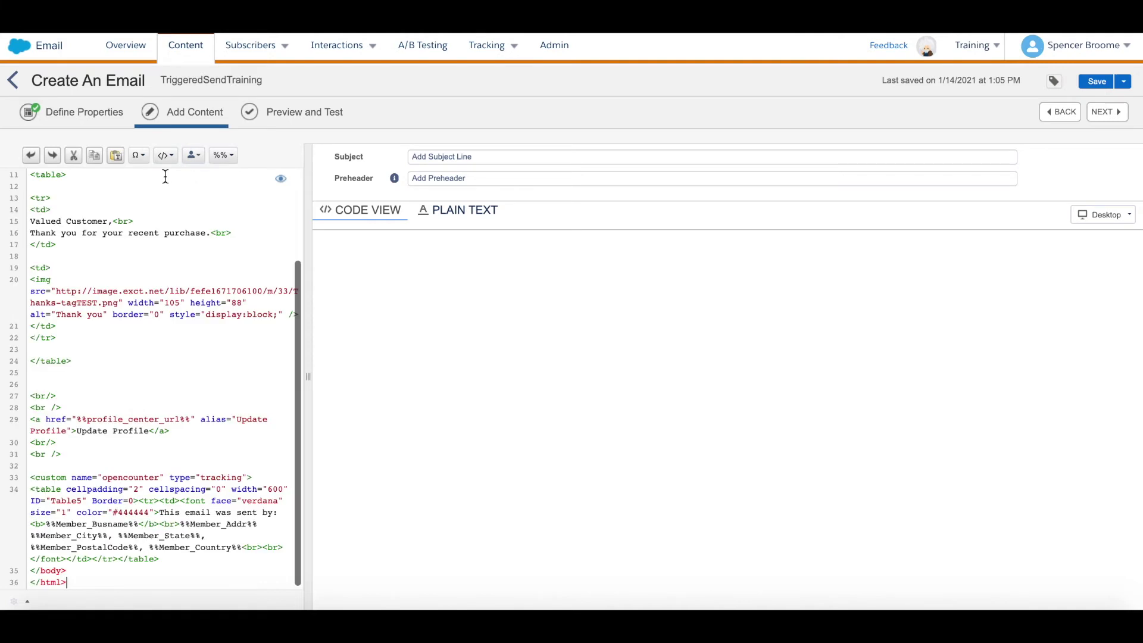
# Set the subject line to 'This is a test' and save the email
pyautogui.click(456, 157)
pyautogui.write('Th')
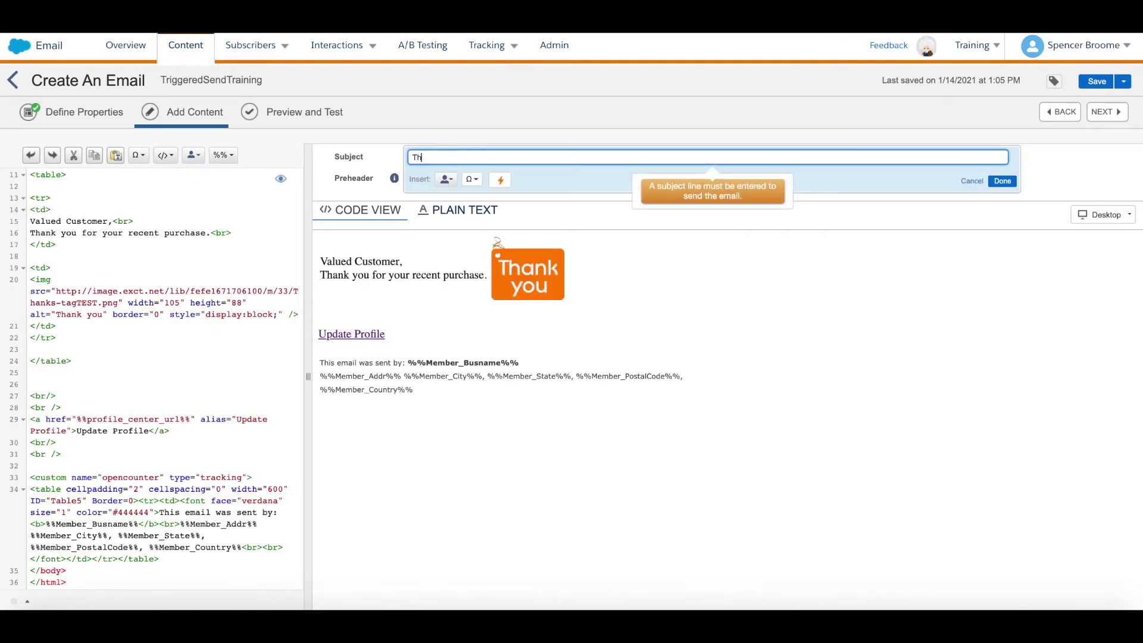
pyautogui.write('is is a test')
pyautogui.click(672, 252)
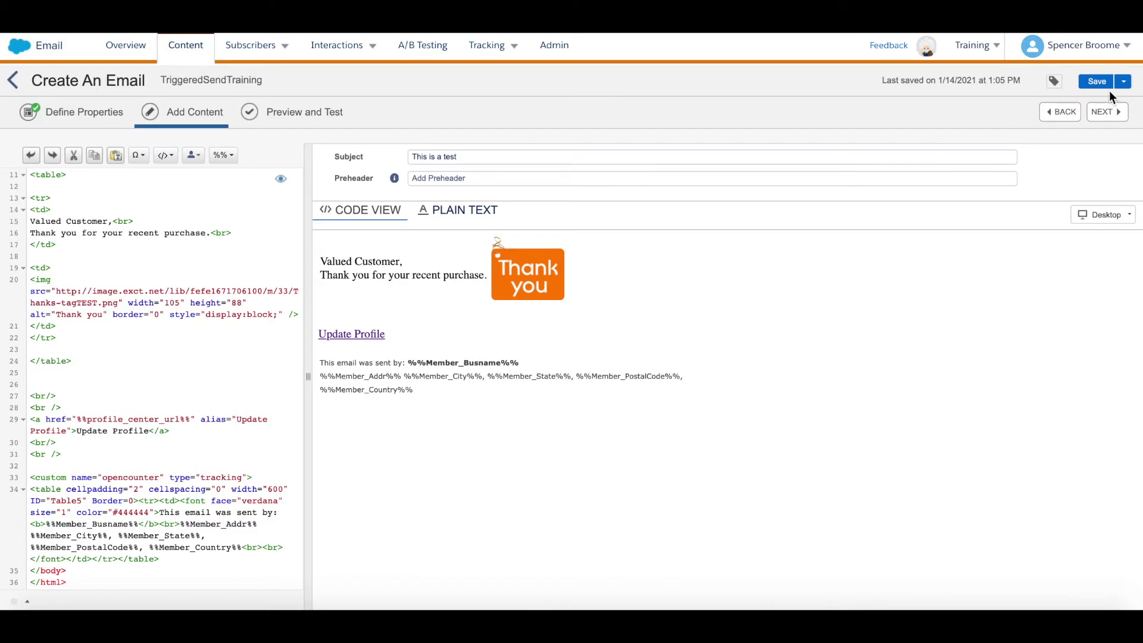
pyautogui.click(1124, 84)
pyautogui.click(1086, 99)
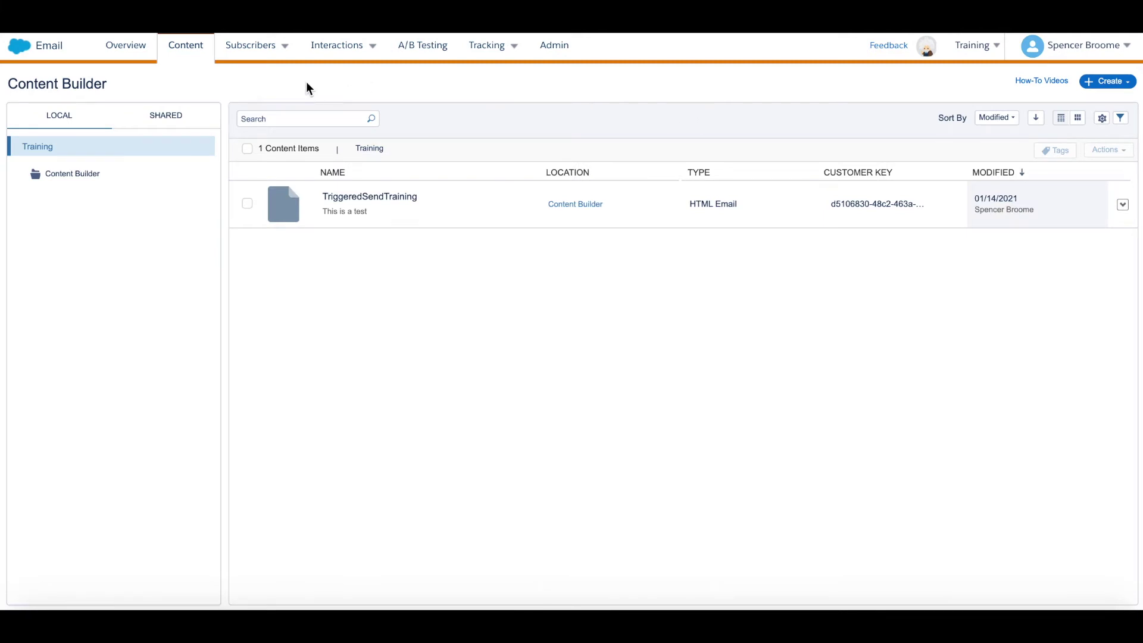
# Start a new standard data extension using the Create from Template method
pyautogui.moveTo(268, 47)
pyautogui.click(271, 174)
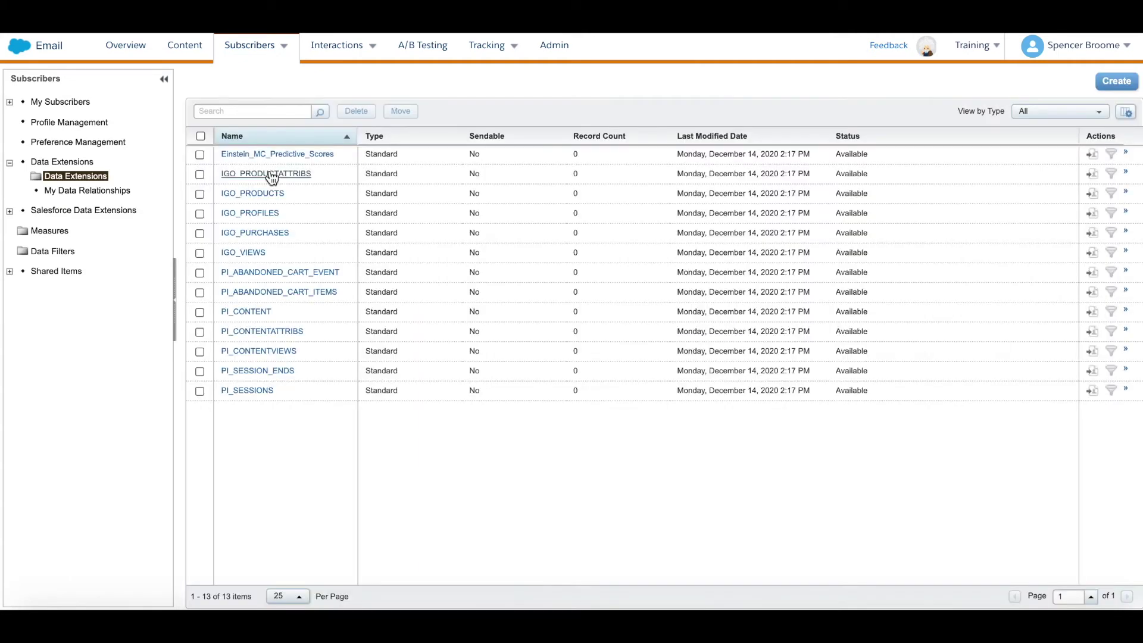
pyautogui.click(1112, 84)
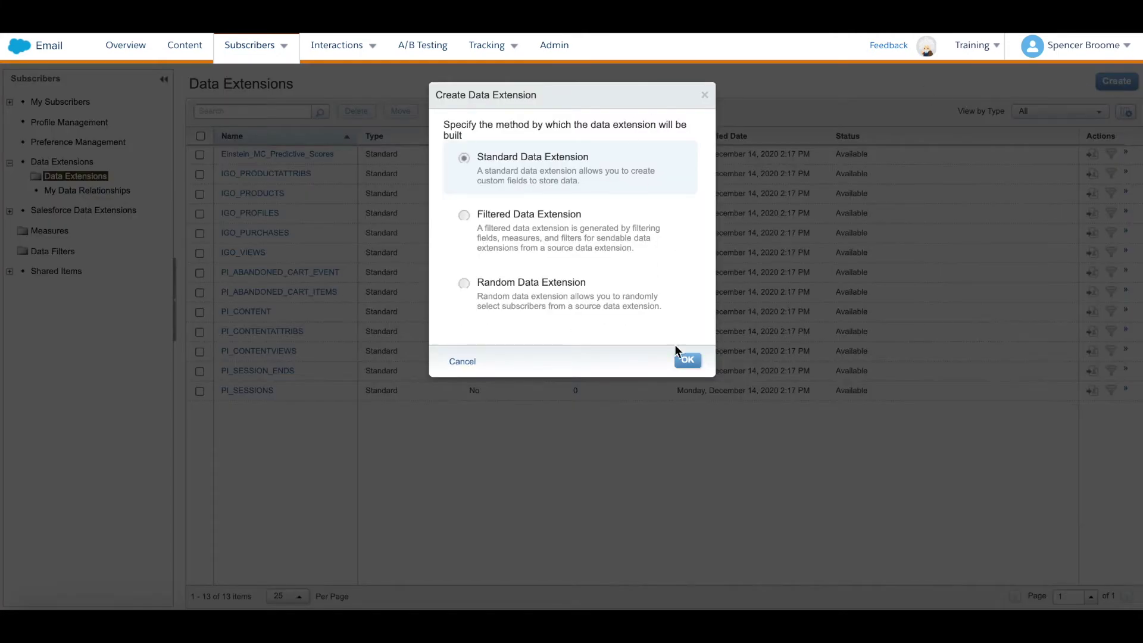
pyautogui.click(685, 361)
pyautogui.click(433, 222)
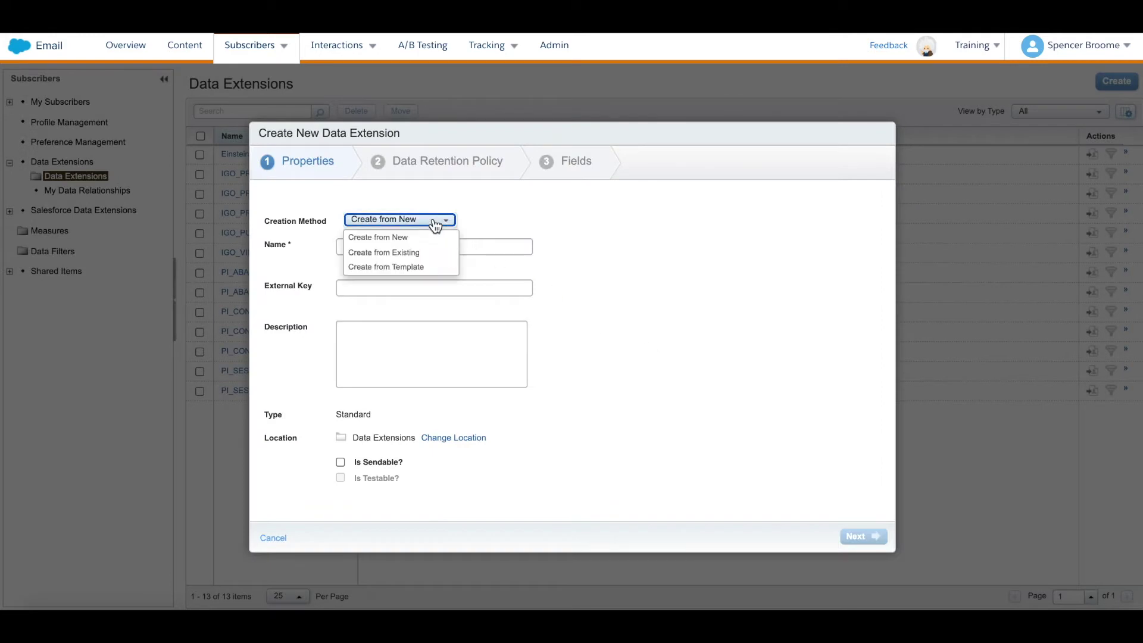
pyautogui.click(419, 266)
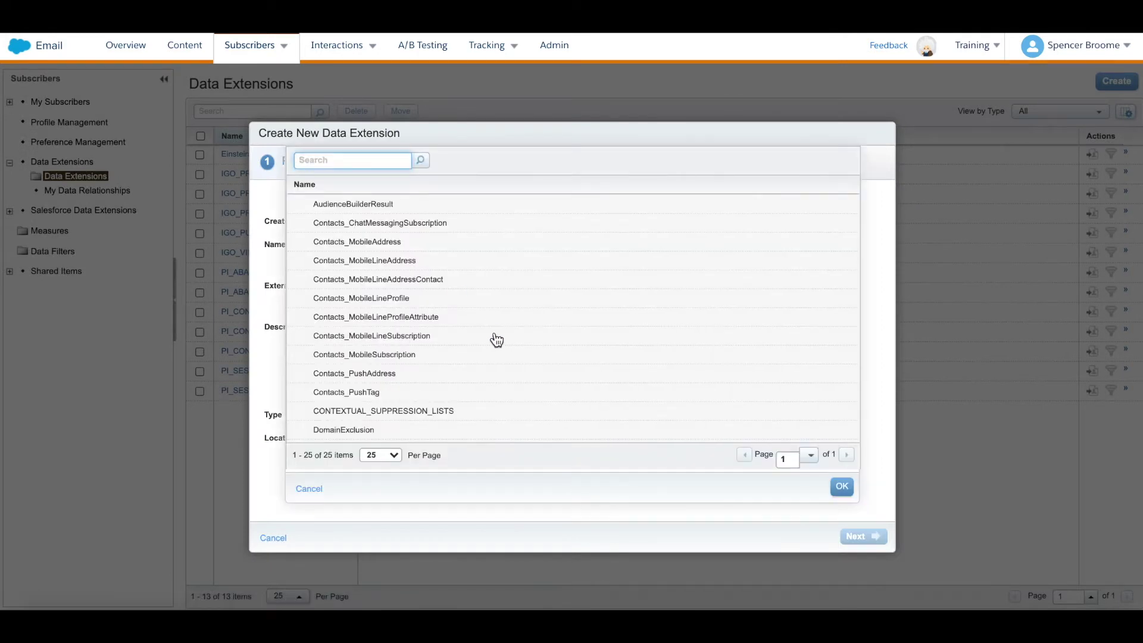
# Base it on the TriggeredSendDataExtension template and name it TriggeredSendTraining
pyautogui.scroll(-3, 495, 340)
pyautogui.scroll(-4, 497, 340)
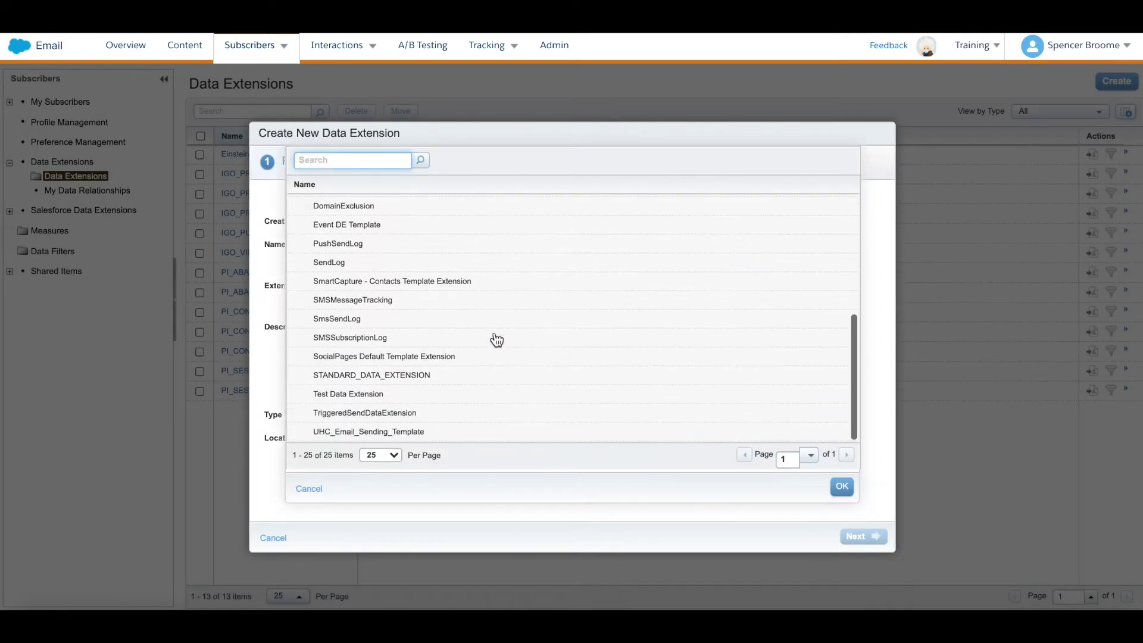
pyautogui.click(428, 414)
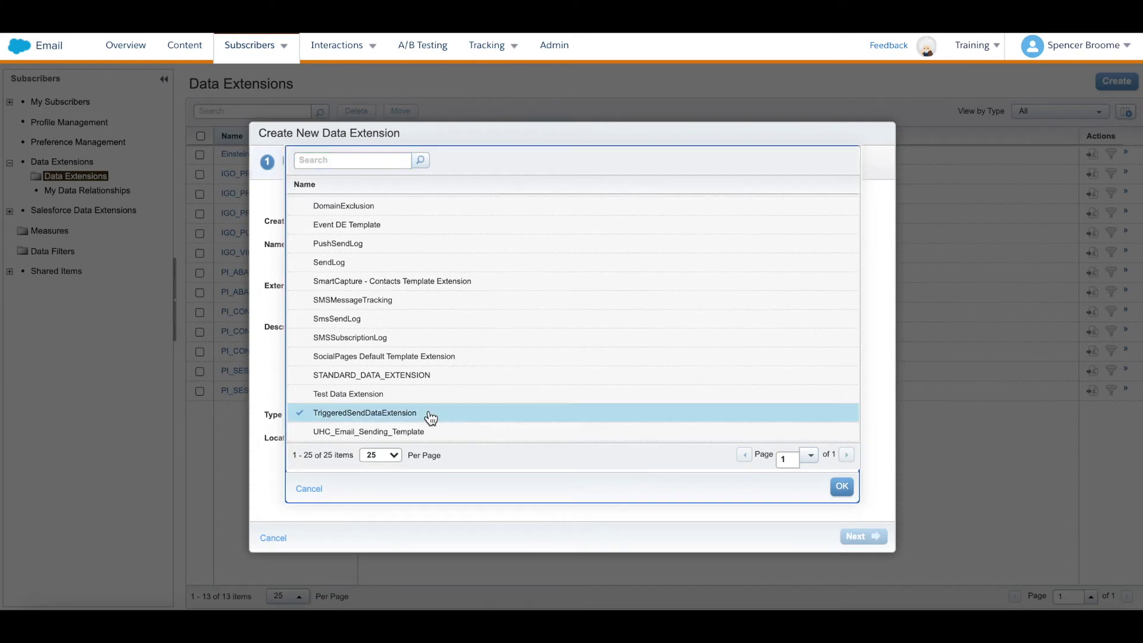
pyautogui.click(842, 486)
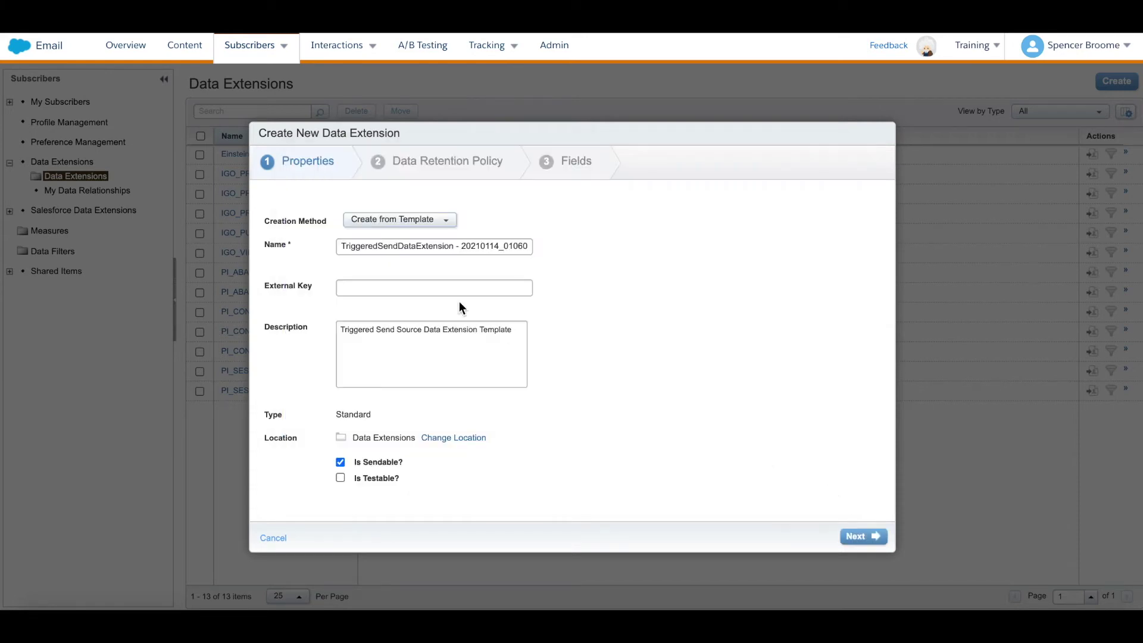
pyautogui.tripleClick(433, 249)
pyautogui.write('Trig')
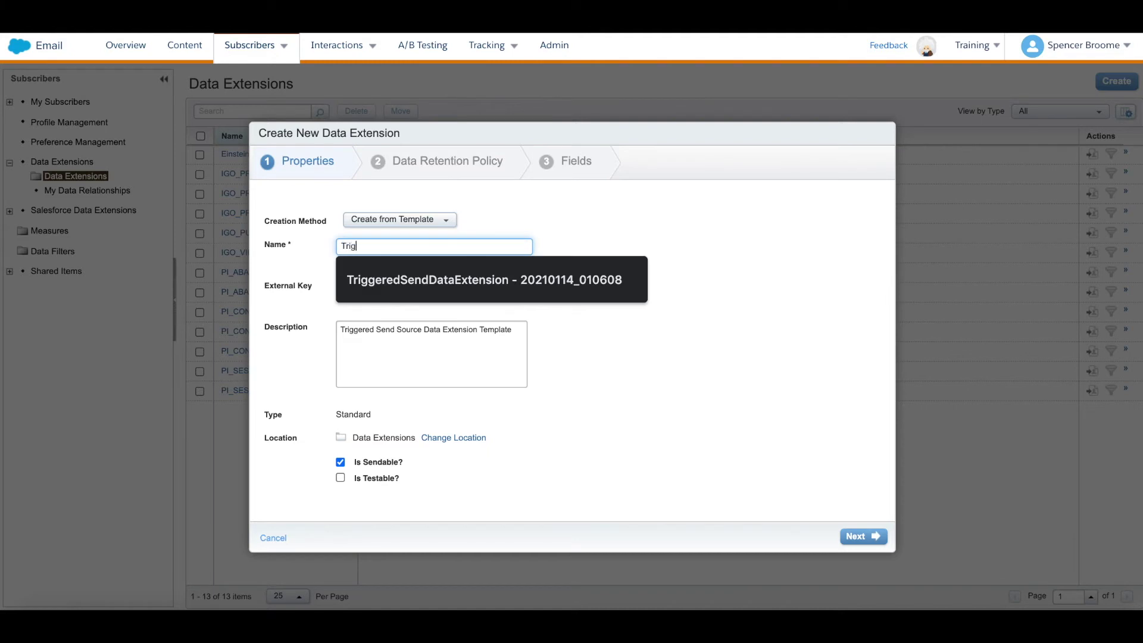
pyautogui.write('geredSendTraining')
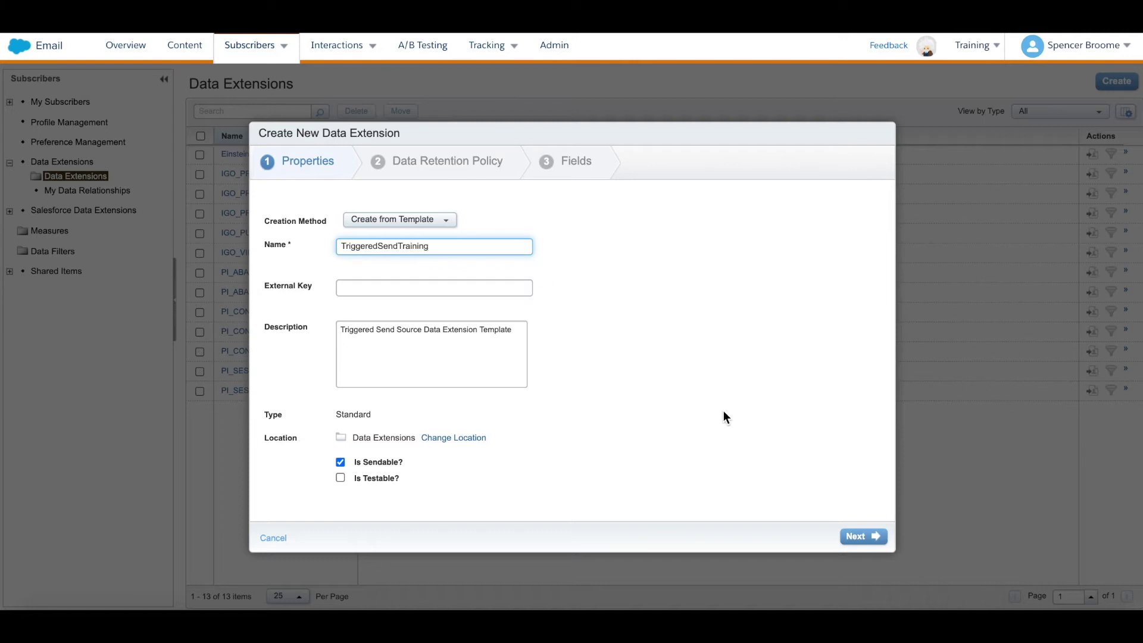
pyautogui.click(862, 539)
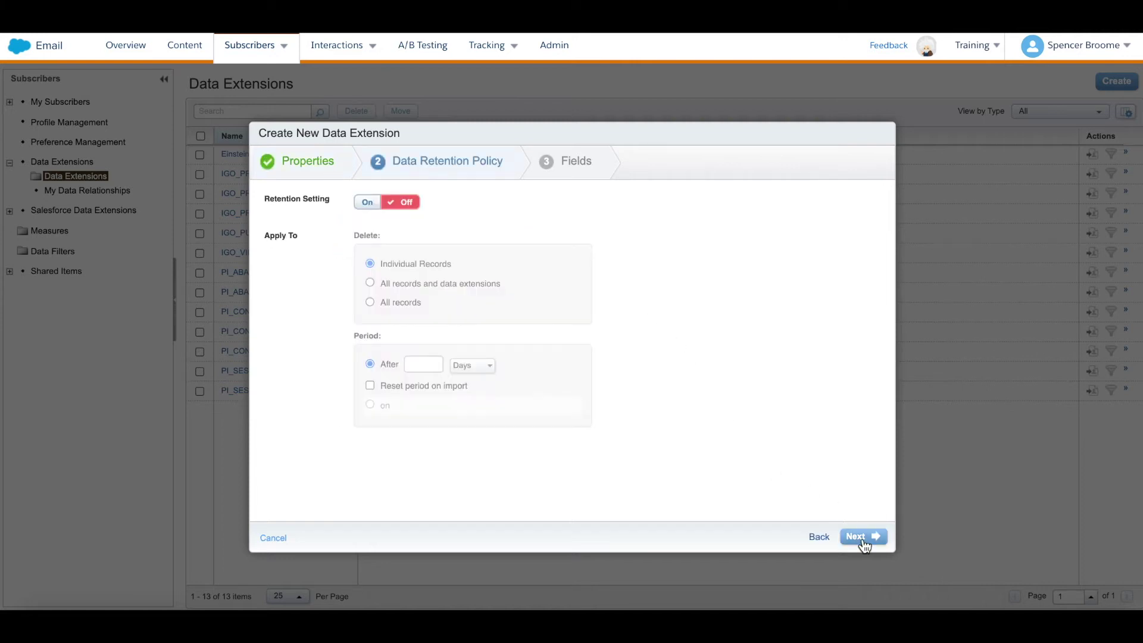
# Add order_amount and order_date fields and delete the empty extra row
pyautogui.click(863, 539)
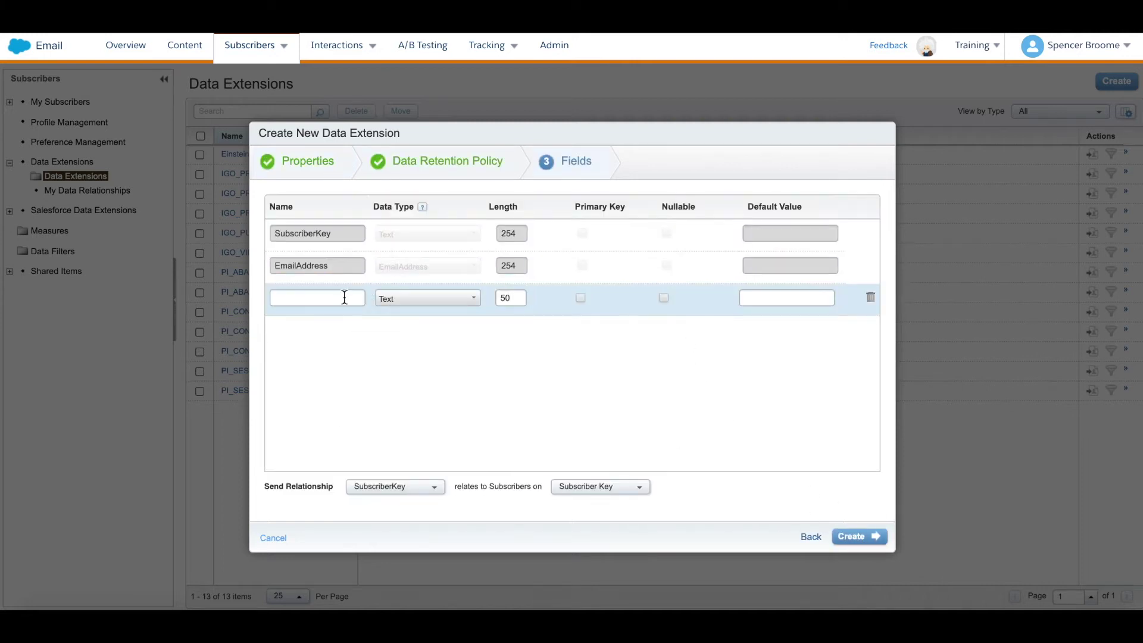
pyautogui.click(344, 297)
pyautogui.write('order')
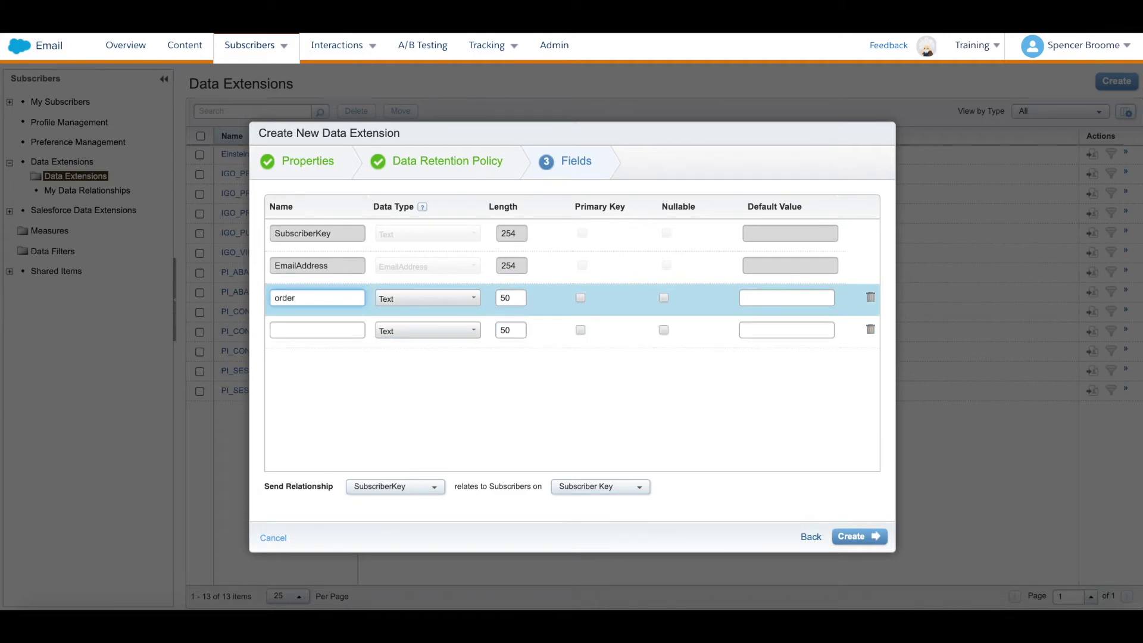
pyautogui.write('_amount')
pyautogui.click(340, 330)
pyautogui.write('order')
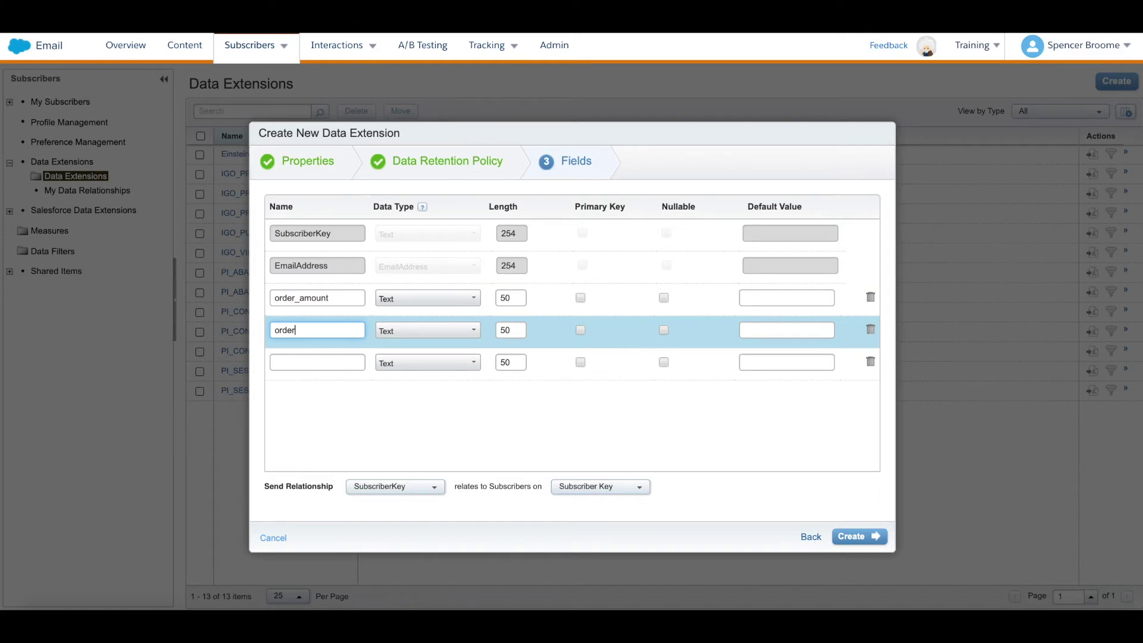
pyautogui.write('_date')
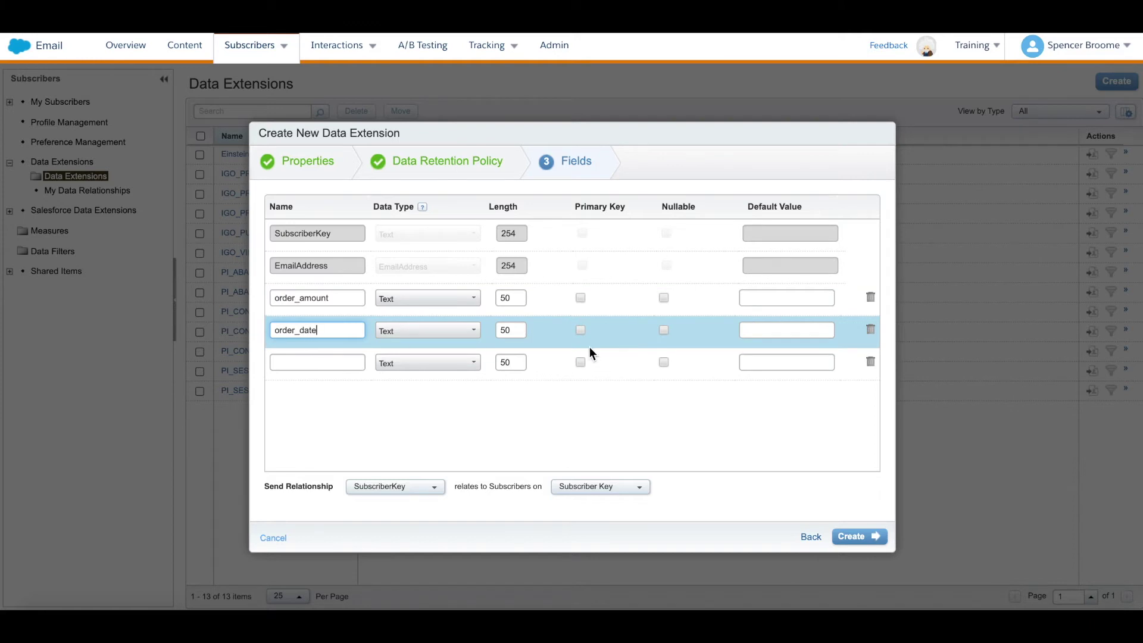
pyautogui.click(872, 365)
# Make order_amount Decimal with 2 decimal places and order_date a Date field
pyautogui.click(441, 299)
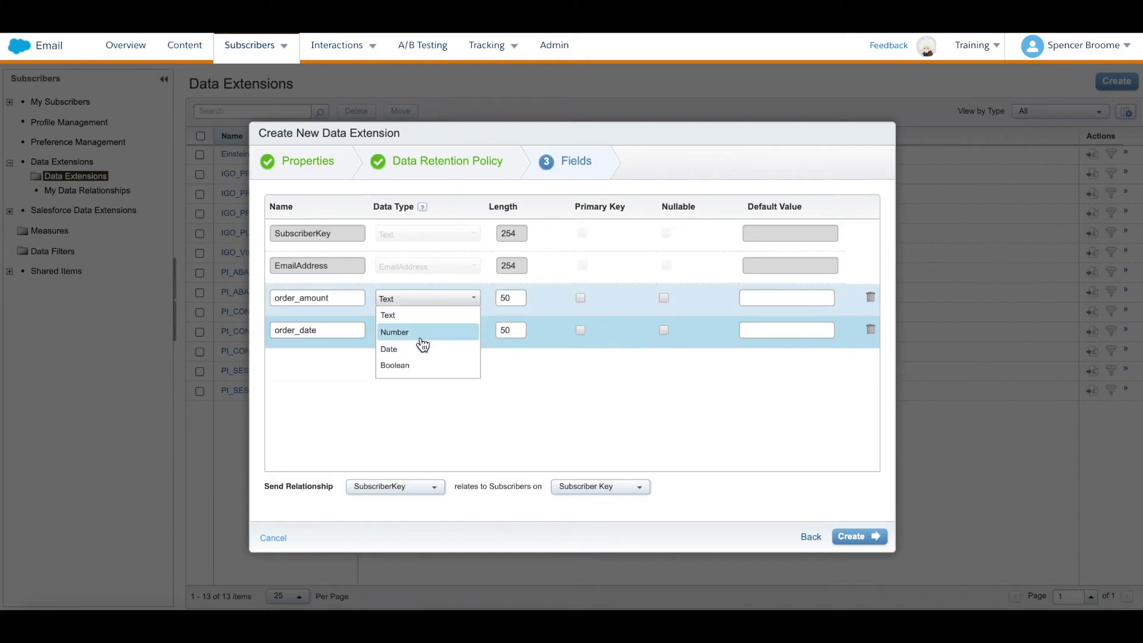
pyautogui.scroll(-2, 422, 342)
pyautogui.click(399, 350)
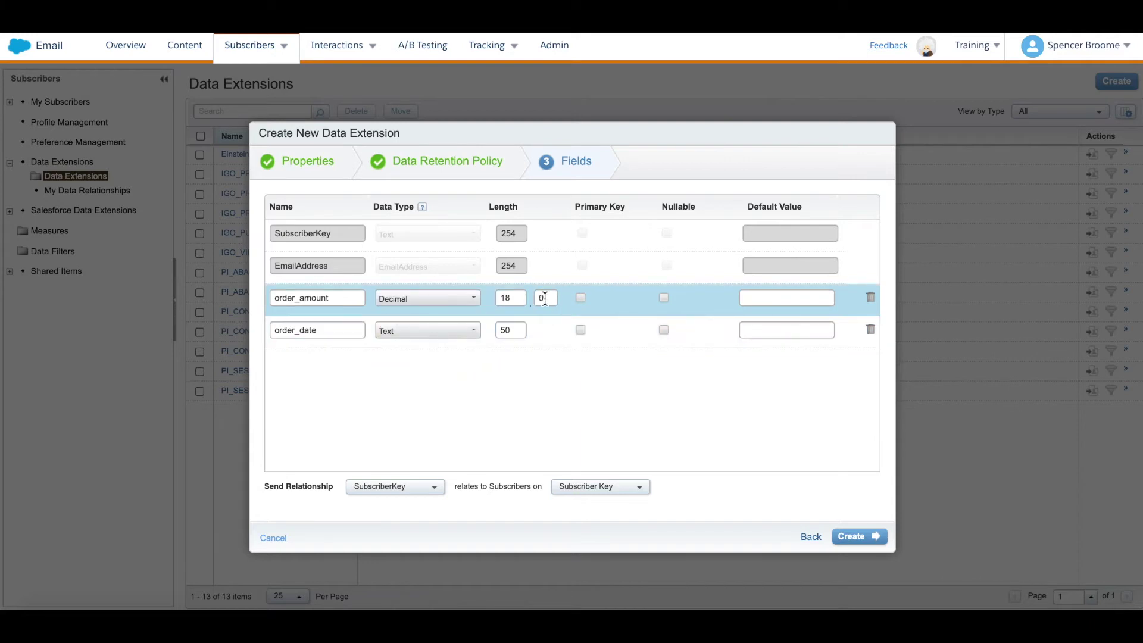
pyautogui.doubleClick(545, 299)
pyautogui.write('2')
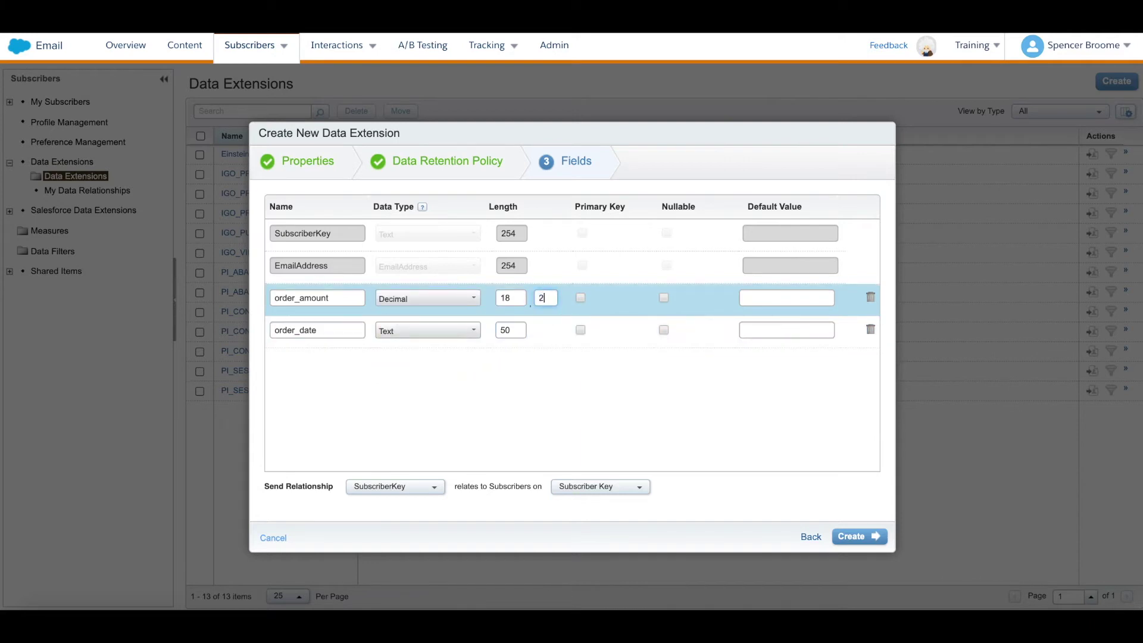
pyautogui.click(463, 341)
pyautogui.click(426, 381)
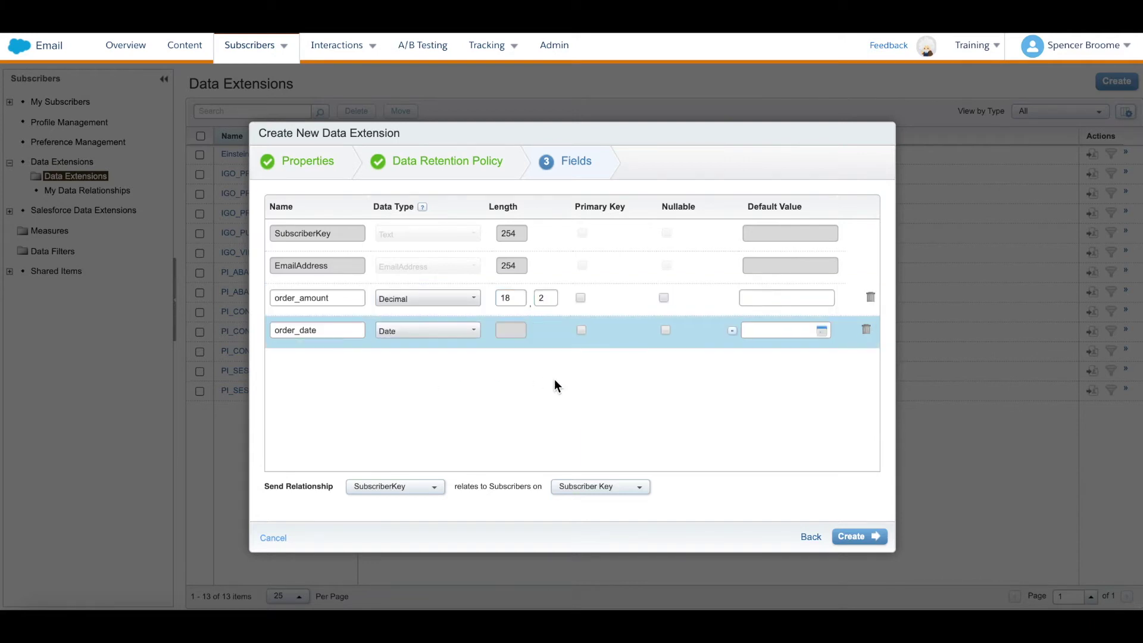
# Keep the SubscriberKey send relationship to Subscriber Key and create the data extension
pyautogui.click(435, 488)
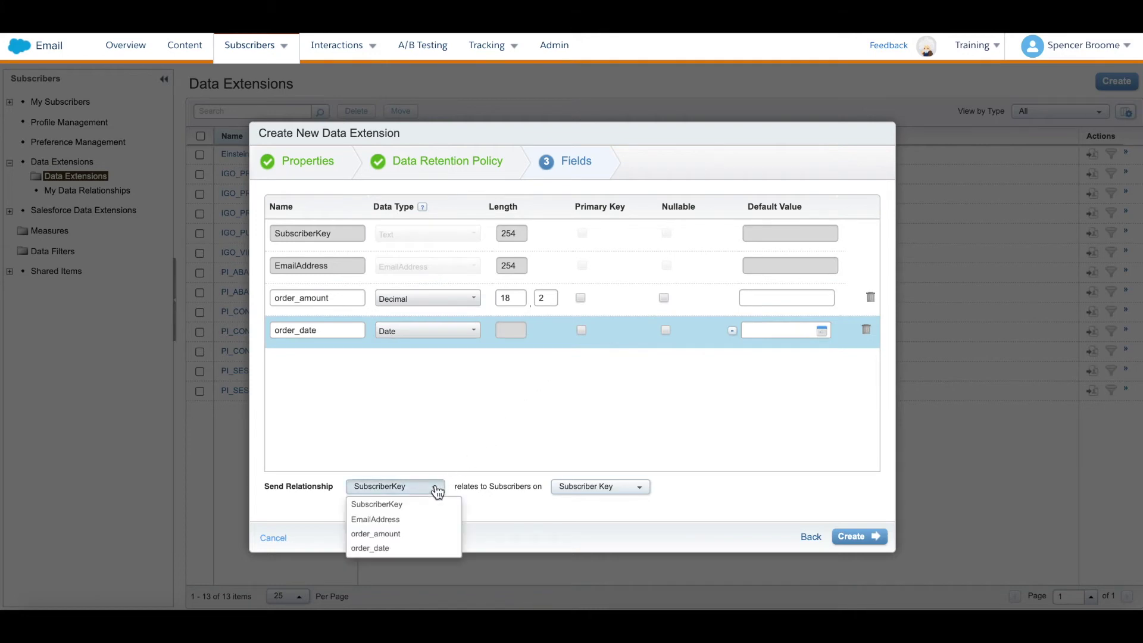
pyautogui.click(427, 506)
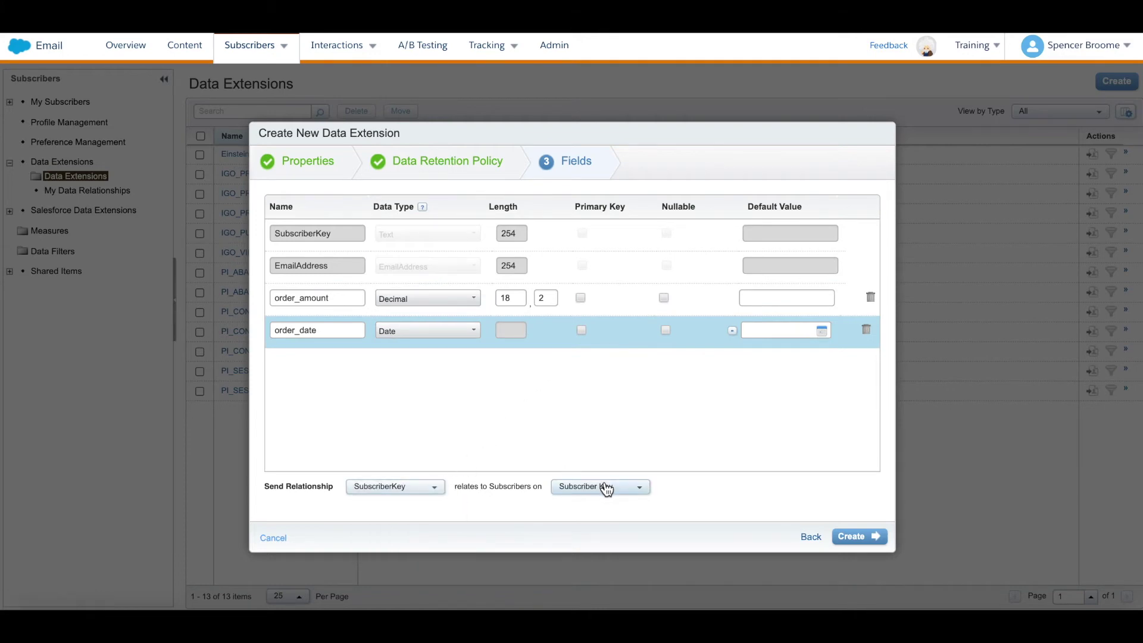
pyautogui.click(605, 487)
pyautogui.click(605, 505)
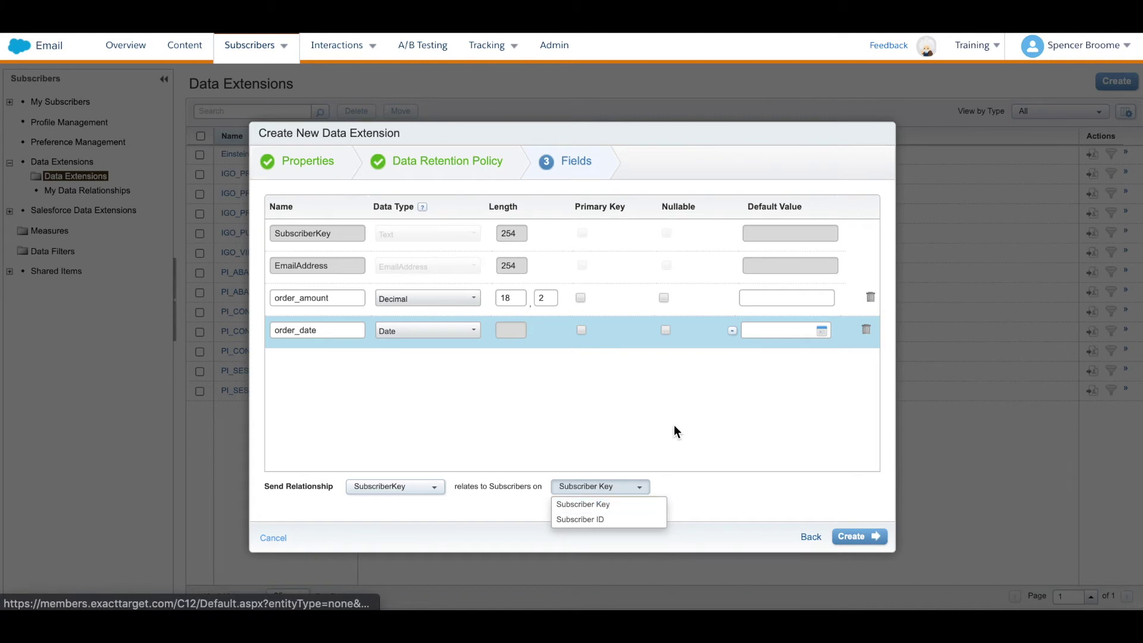
pyautogui.click(862, 537)
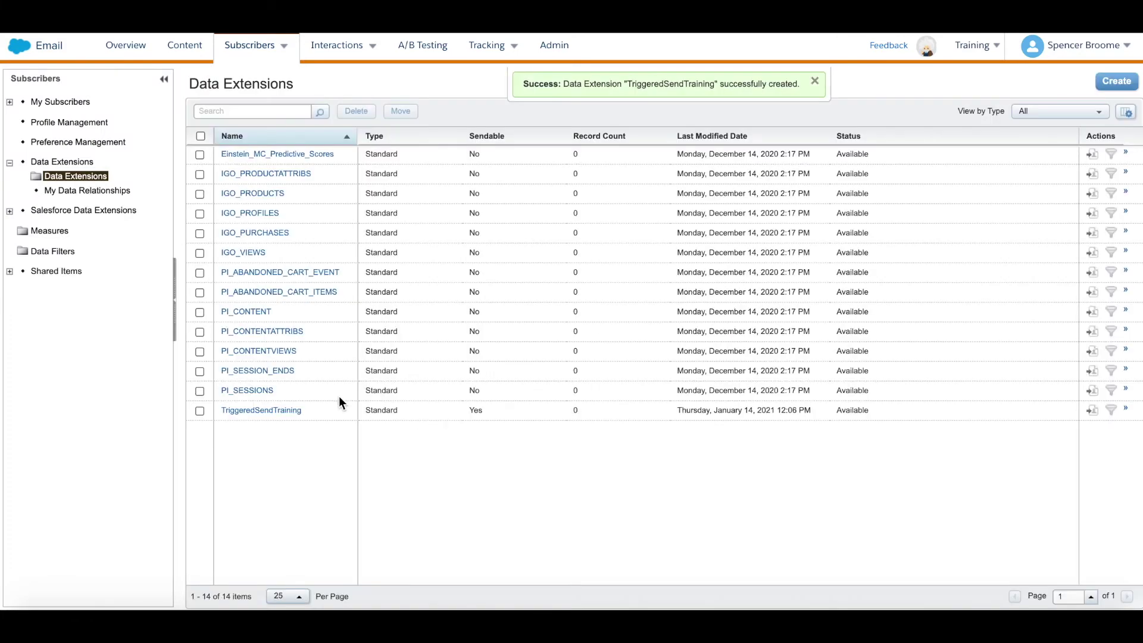
pyautogui.moveTo(317, 413); pyautogui.dragTo(224, 413)
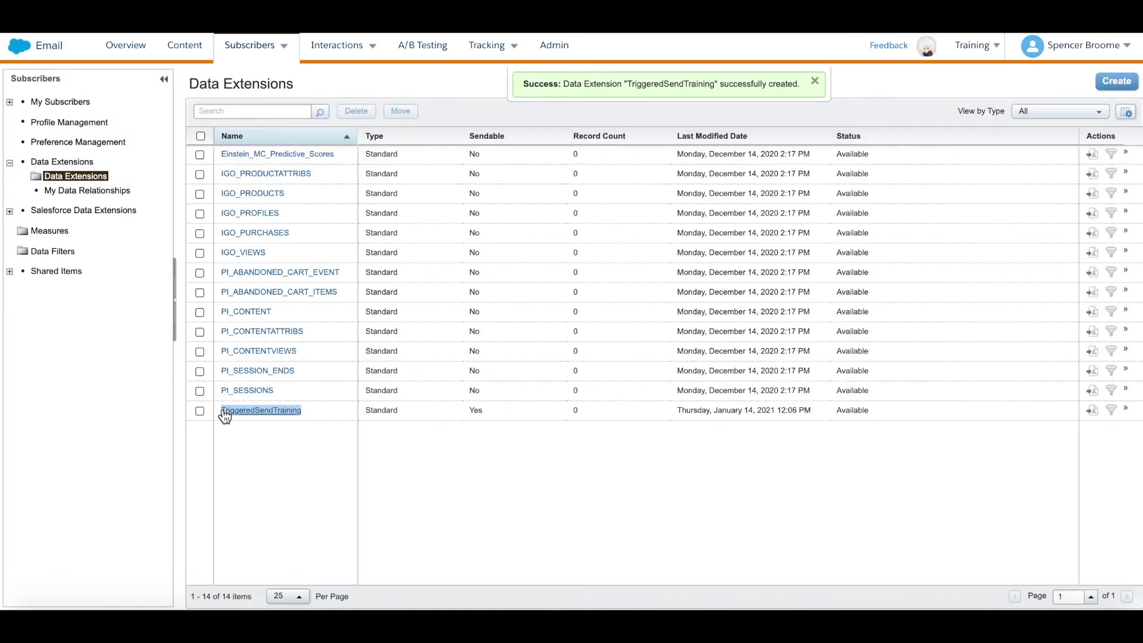
# Create a new triggered email named TriggeredSendTraining
pyautogui.click(394, 466)
pyautogui.moveTo(352, 47)
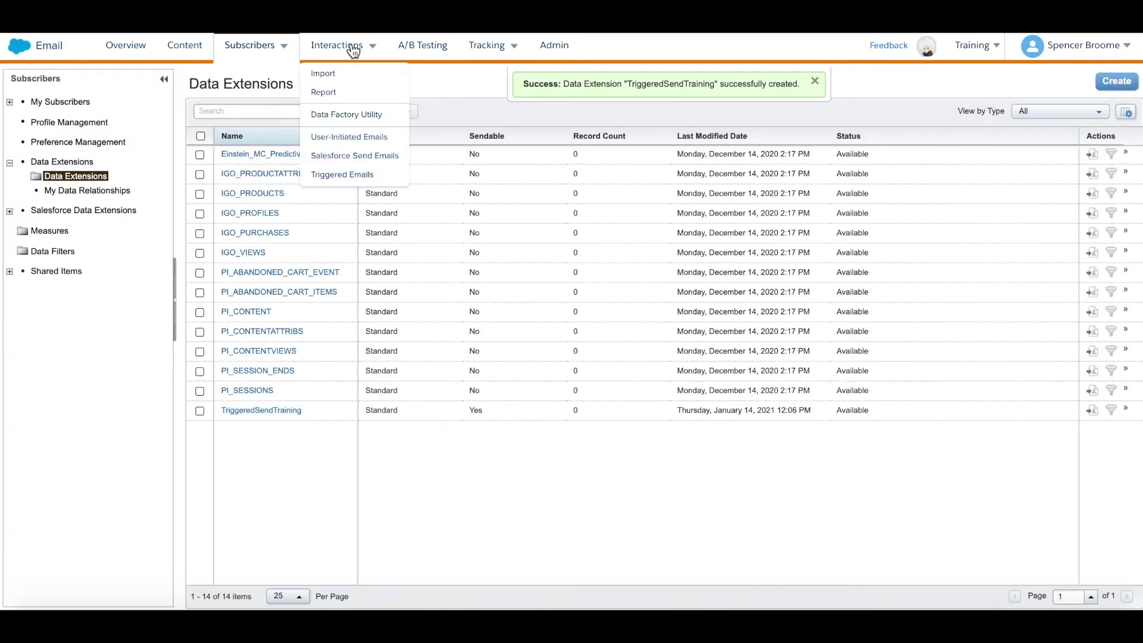
pyautogui.click(348, 174)
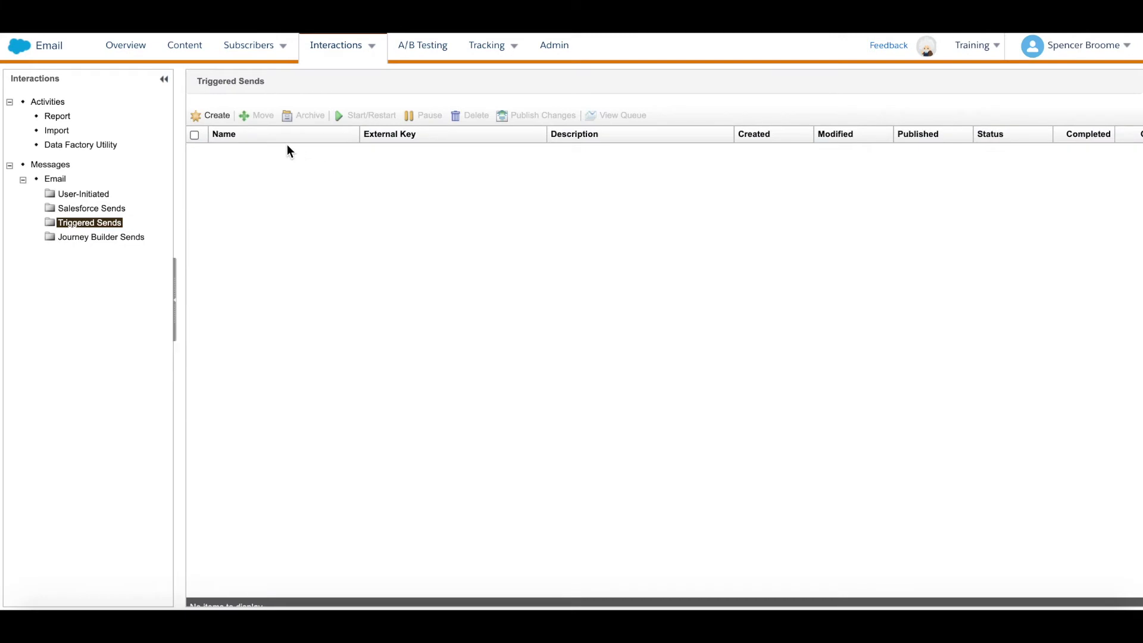
pyautogui.click(220, 119)
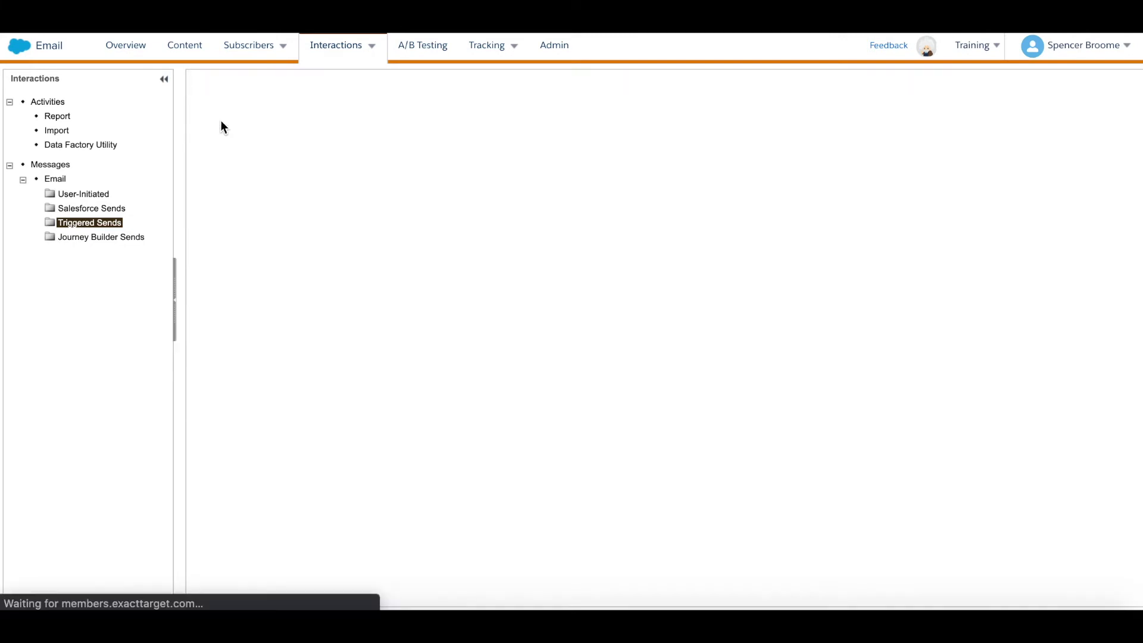
pyautogui.click(239, 184)
pyautogui.write('Tri')
pyautogui.press('Down')
pyautogui.press('Return')
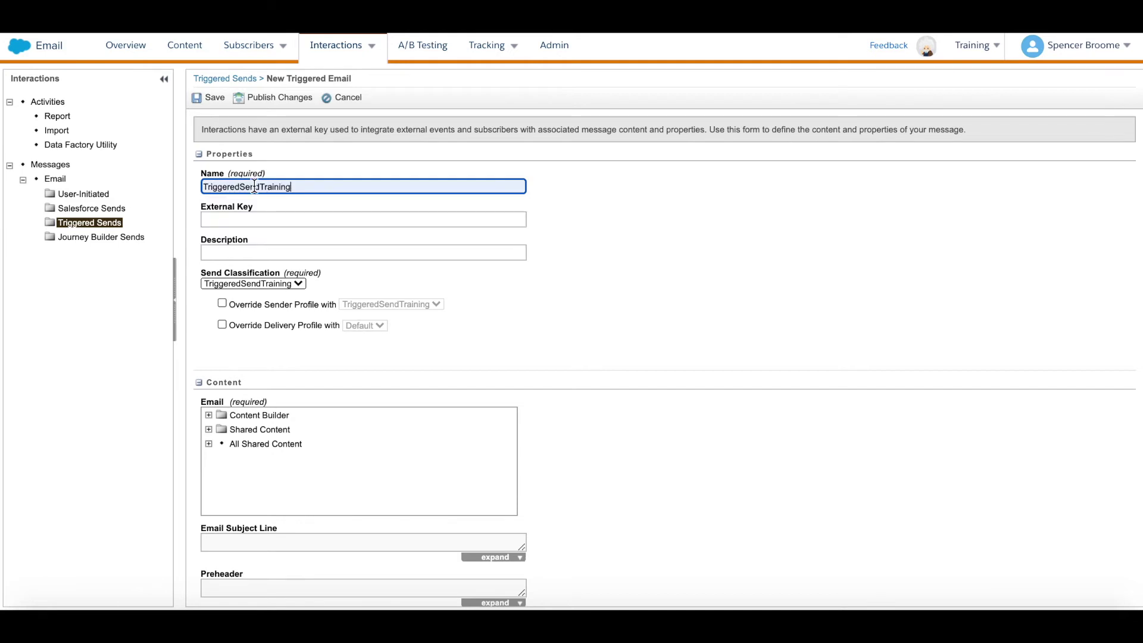
# Copy the name TriggeredSendTraining into the External Key
pyautogui.doubleClick(276, 189)
pyautogui.hotkey('ctrl', 'c')
pyautogui.click(291, 220)
pyautogui.hotkey('ctrl', 'v')
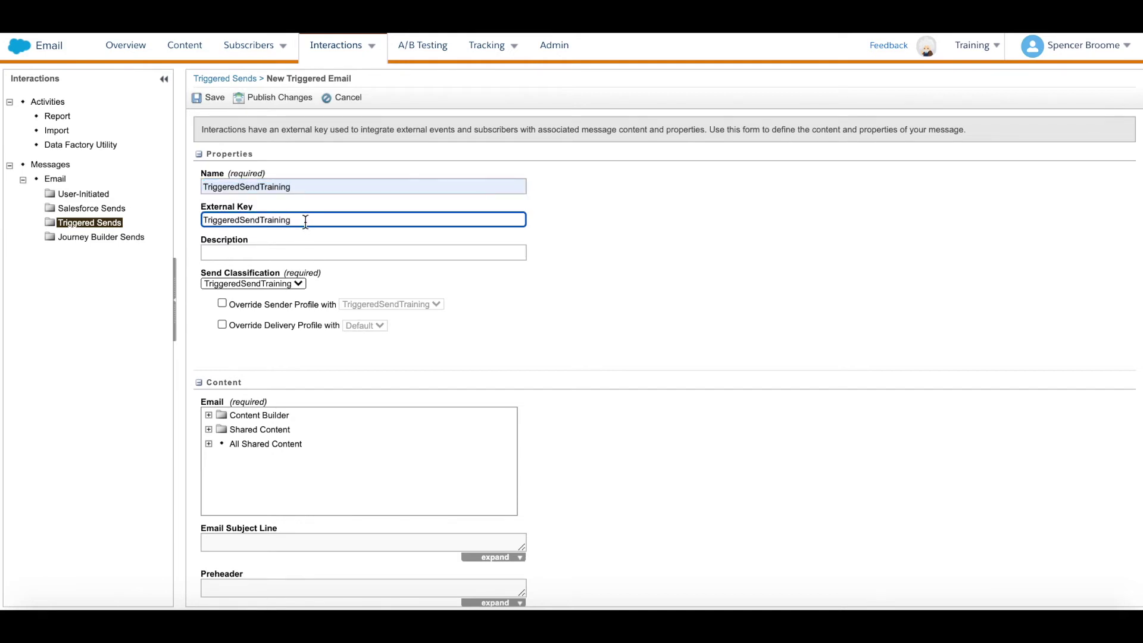
pyautogui.doubleClick(306, 220)
pyautogui.click(396, 252)
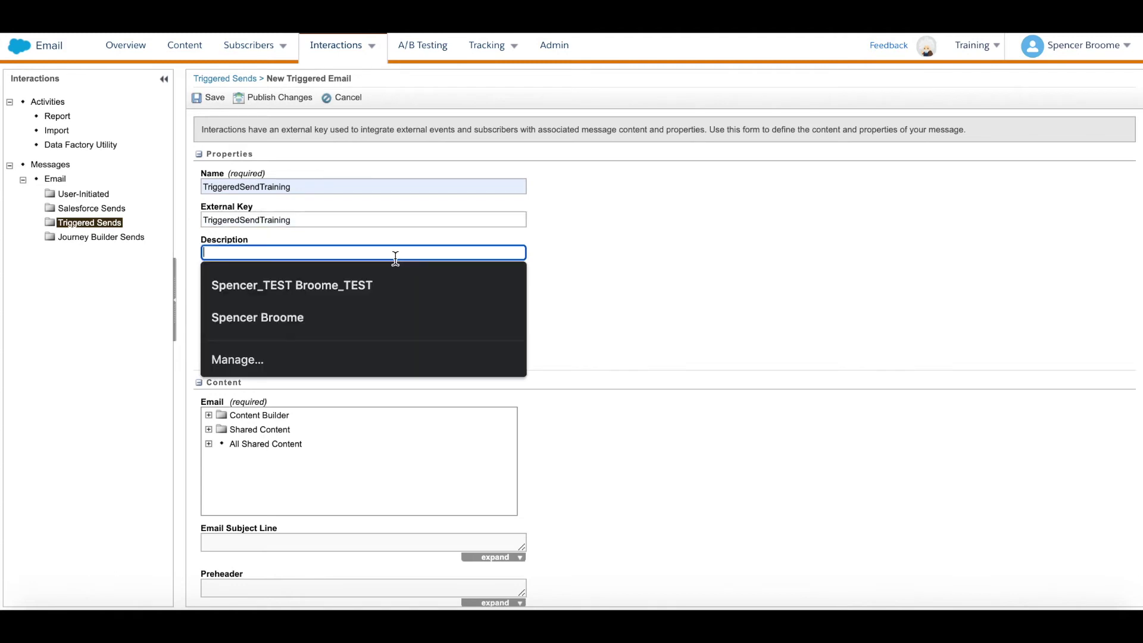
pyautogui.click(649, 237)
# Choose the TriggeredSendTraining send classification, leaving the sender and delivery profile overrides off
pyautogui.click(305, 284)
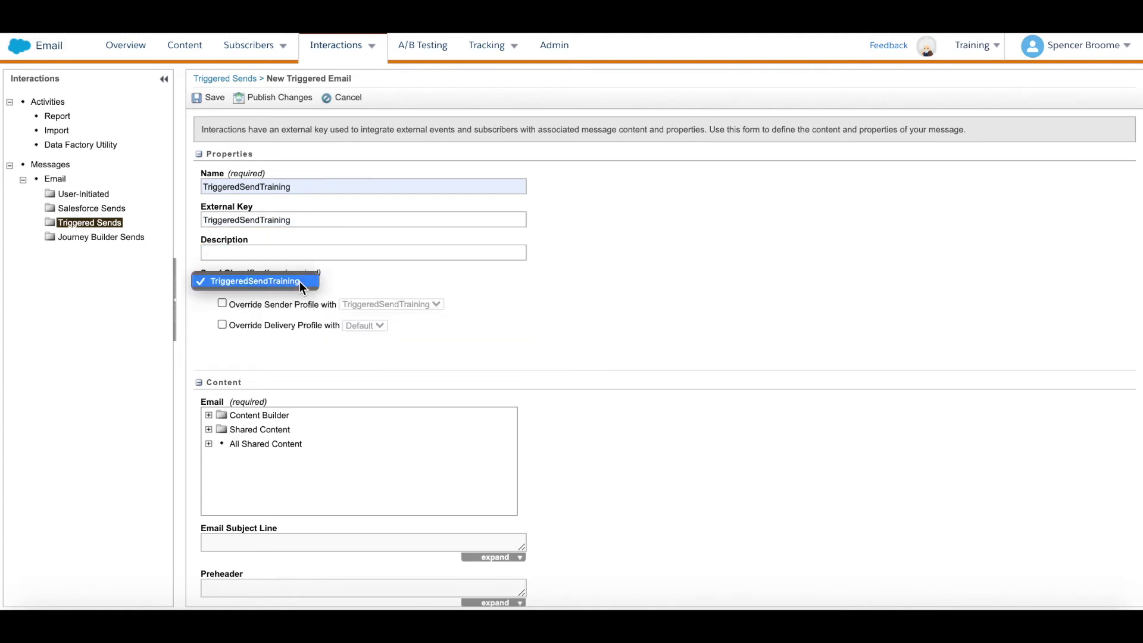
pyautogui.click(280, 283)
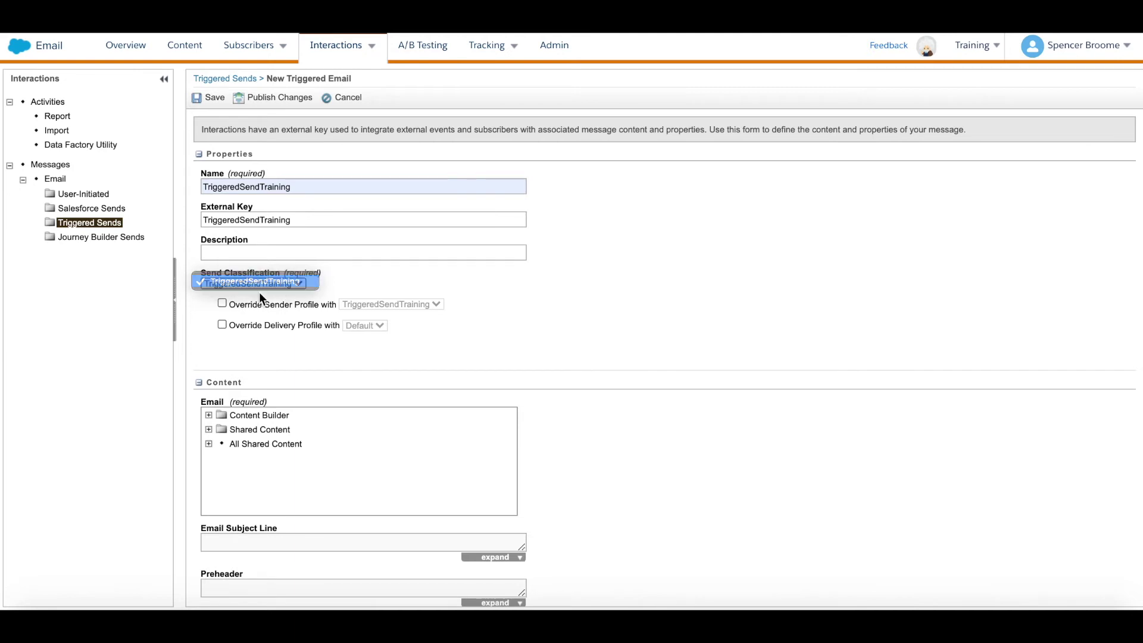
pyautogui.click(222, 304)
pyautogui.click(351, 303)
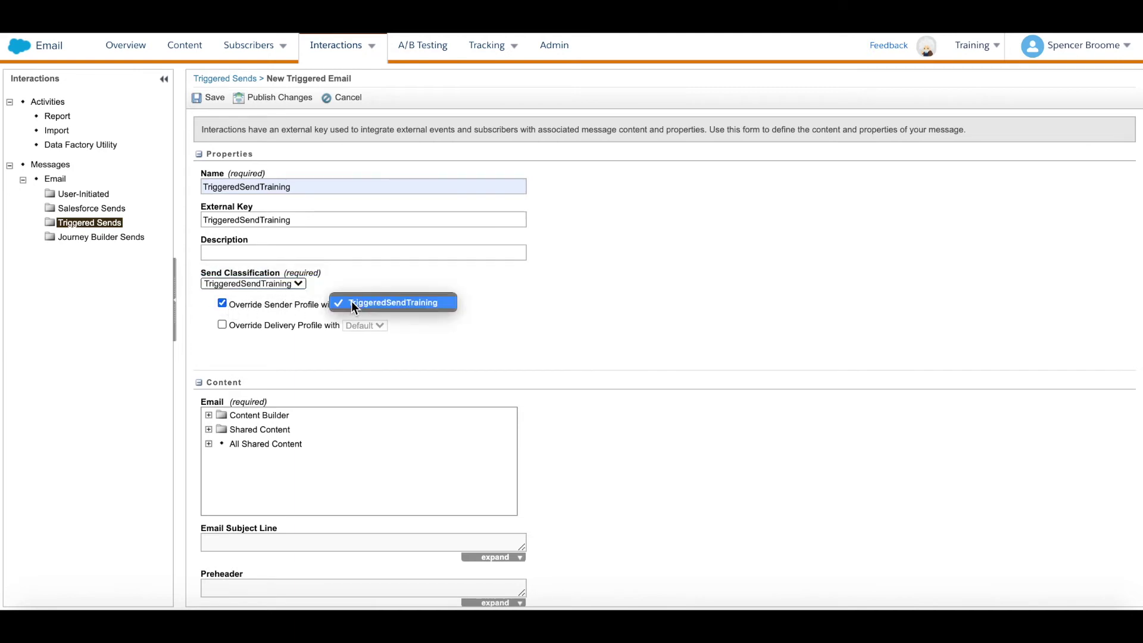
pyautogui.click(351, 302)
pyautogui.click(224, 325)
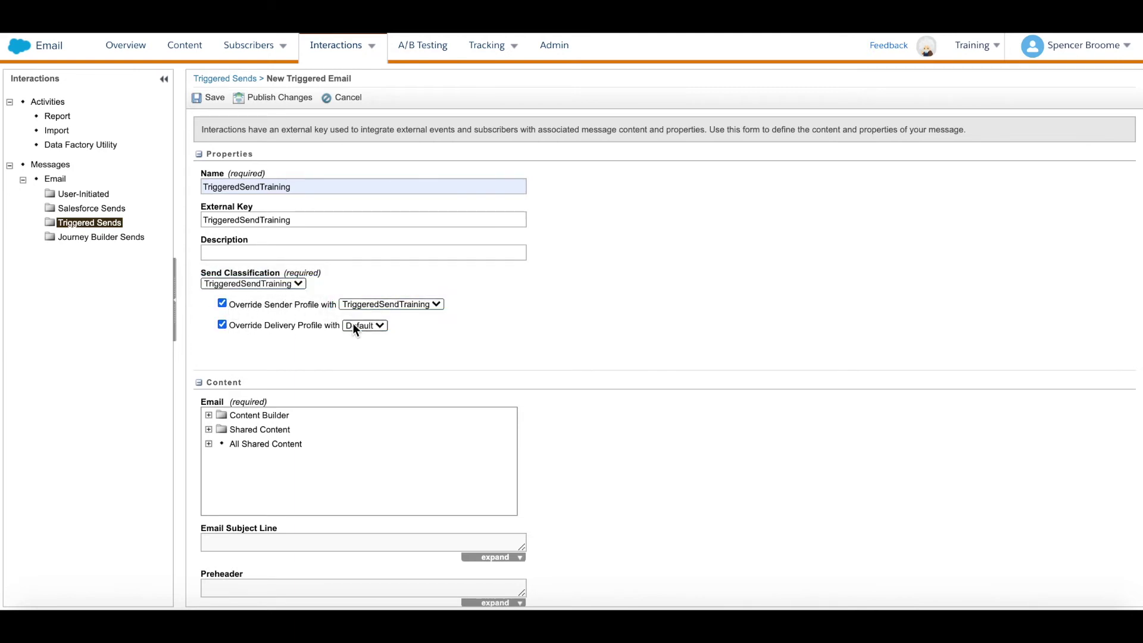
pyautogui.click(353, 326)
pyautogui.click(354, 323)
pyautogui.click(222, 325)
pyautogui.click(222, 304)
# Select the TriggeredSendTraining email from Content Builder as the send's content
pyautogui.scroll(-2, 460, 387)
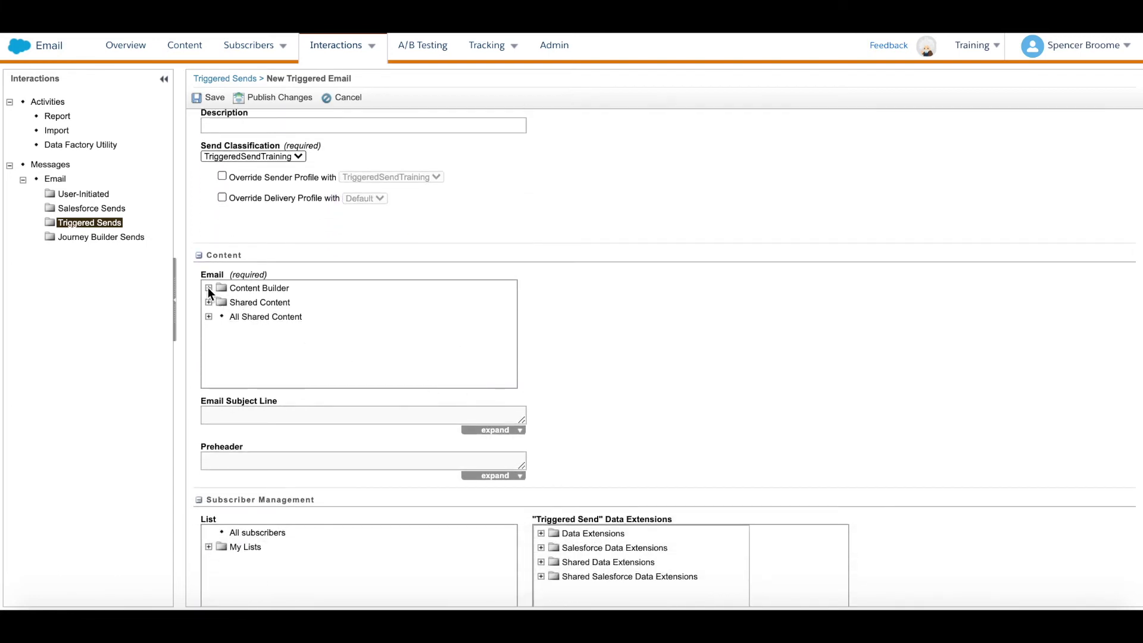
pyautogui.click(208, 287)
pyautogui.click(255, 300)
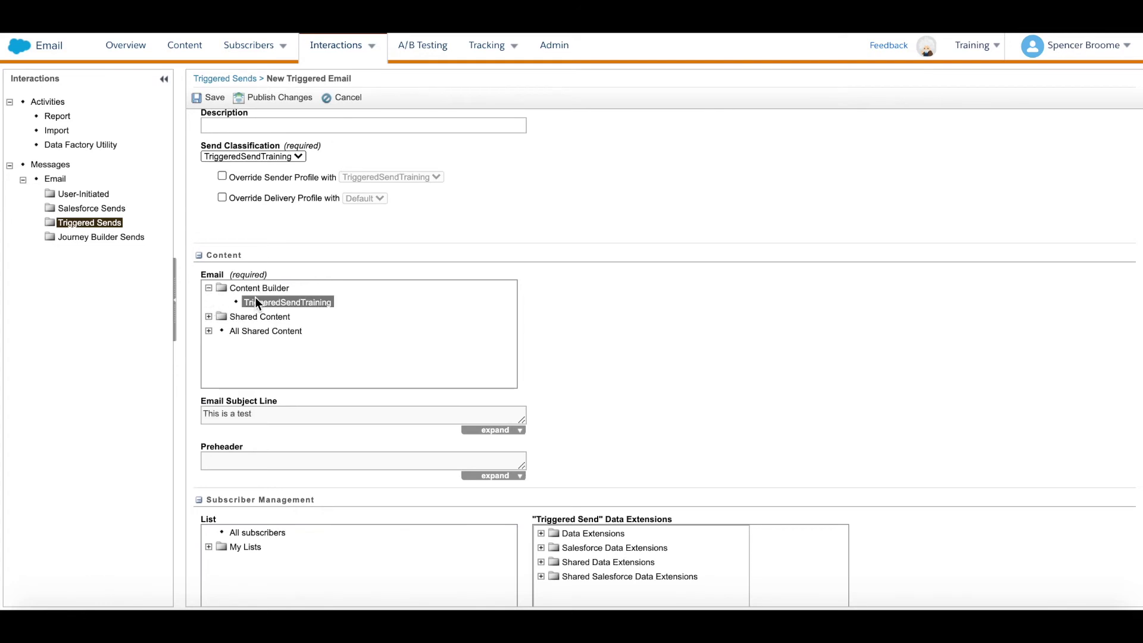
# Target the All subscribers list and the TriggeredSendTraining data extension
pyautogui.scroll(-3, 617, 334)
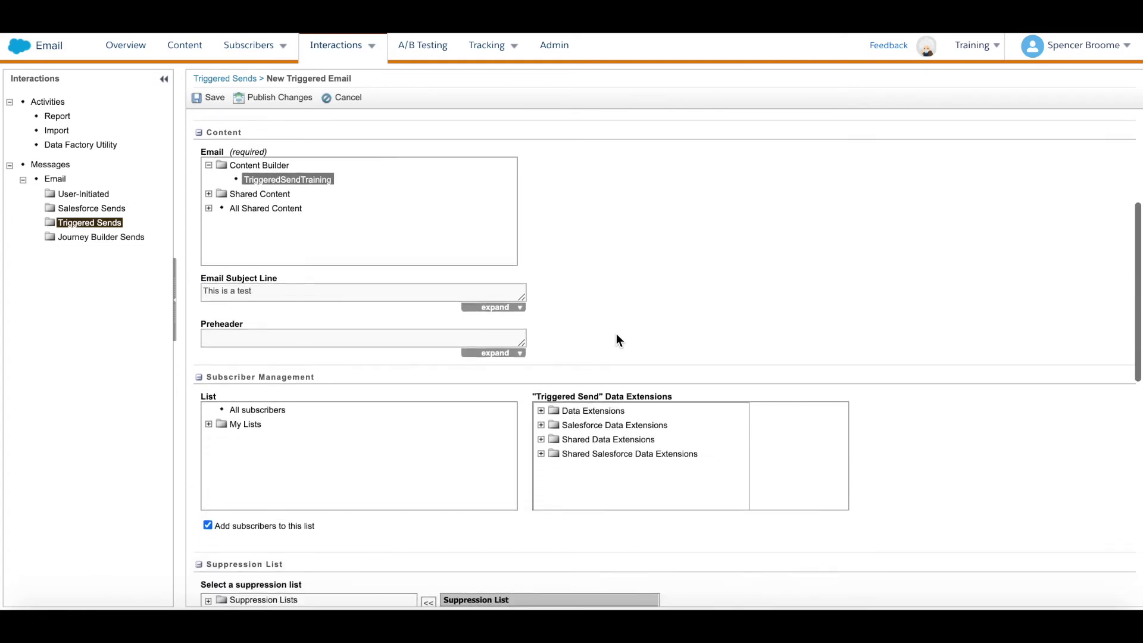
pyautogui.scroll(-1, 616, 334)
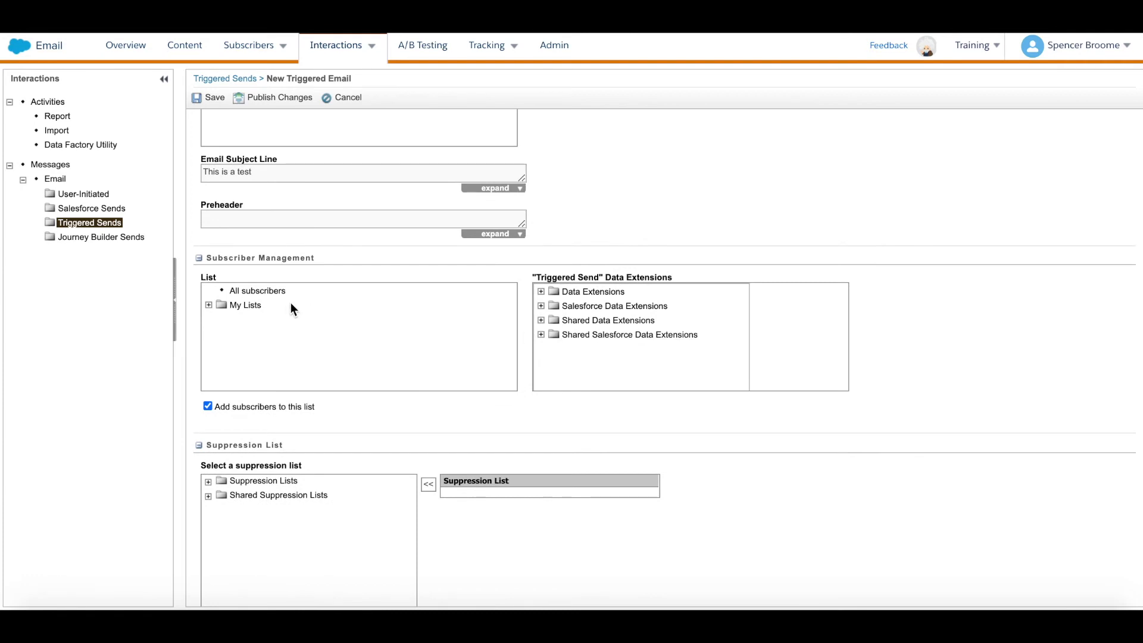
pyautogui.click(265, 292)
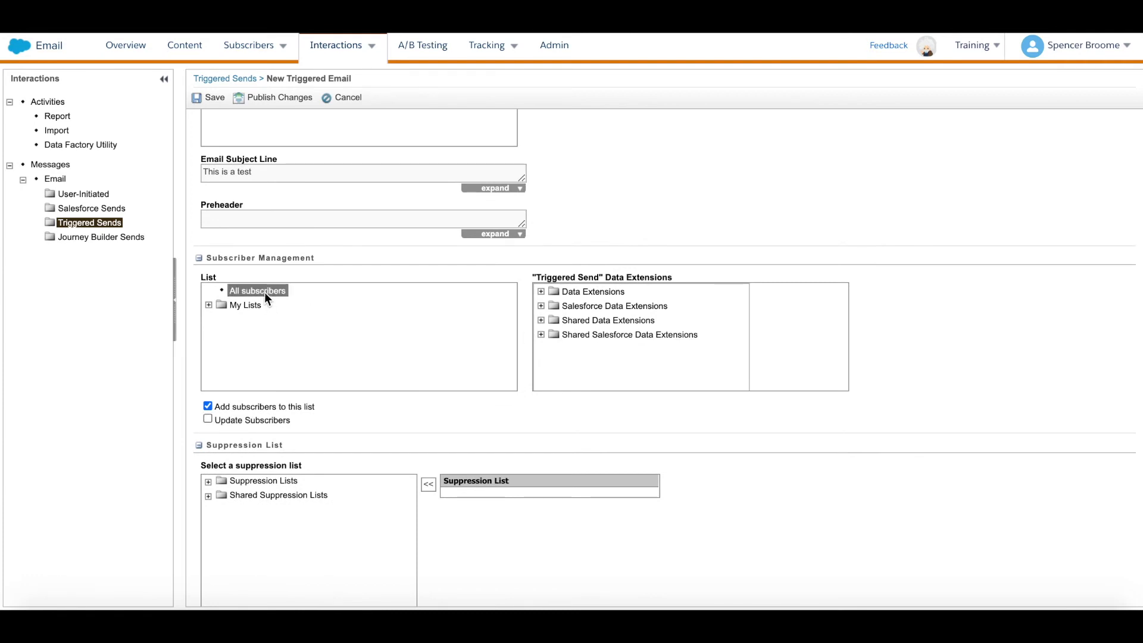
pyautogui.click(541, 291)
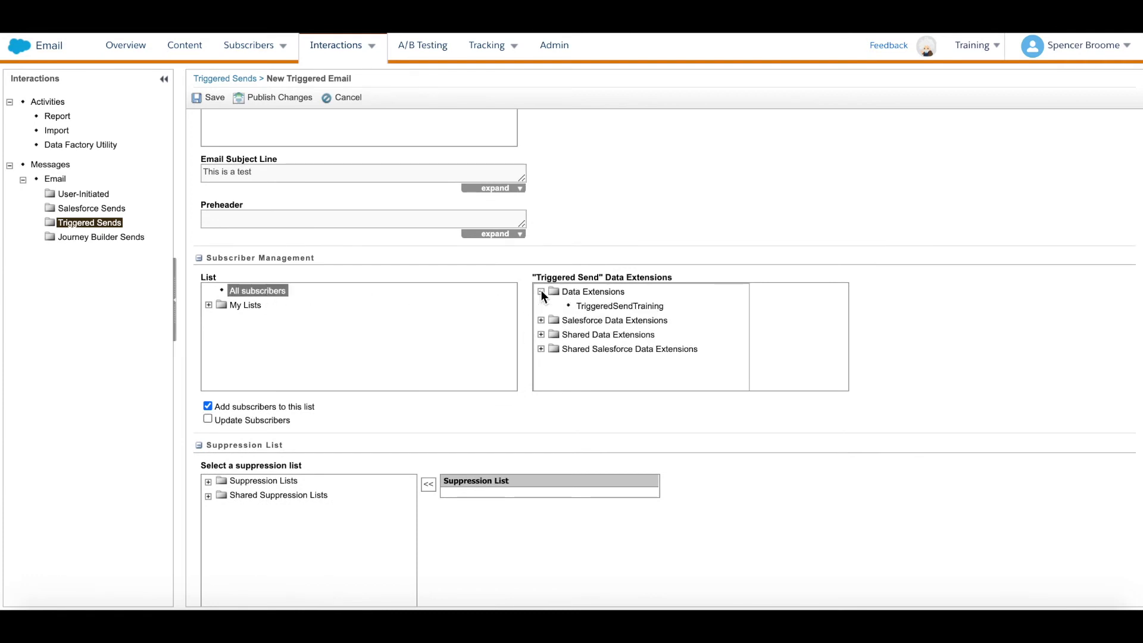
pyautogui.click(608, 306)
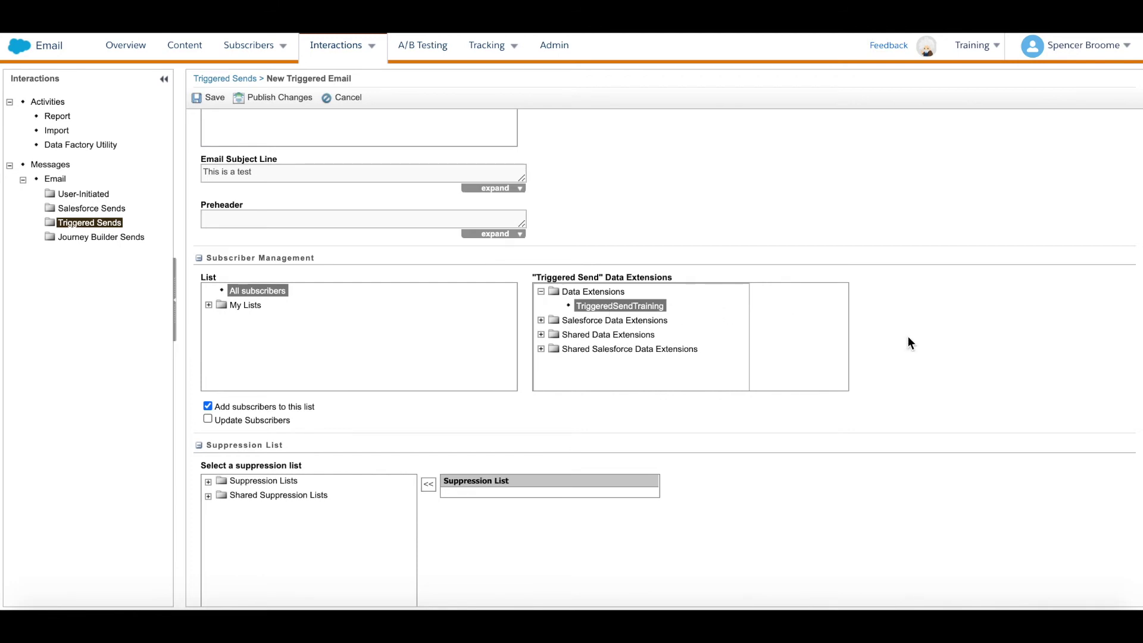
# Keep the priority at medium and save the triggered send definition
pyautogui.scroll(-2, 908, 339)
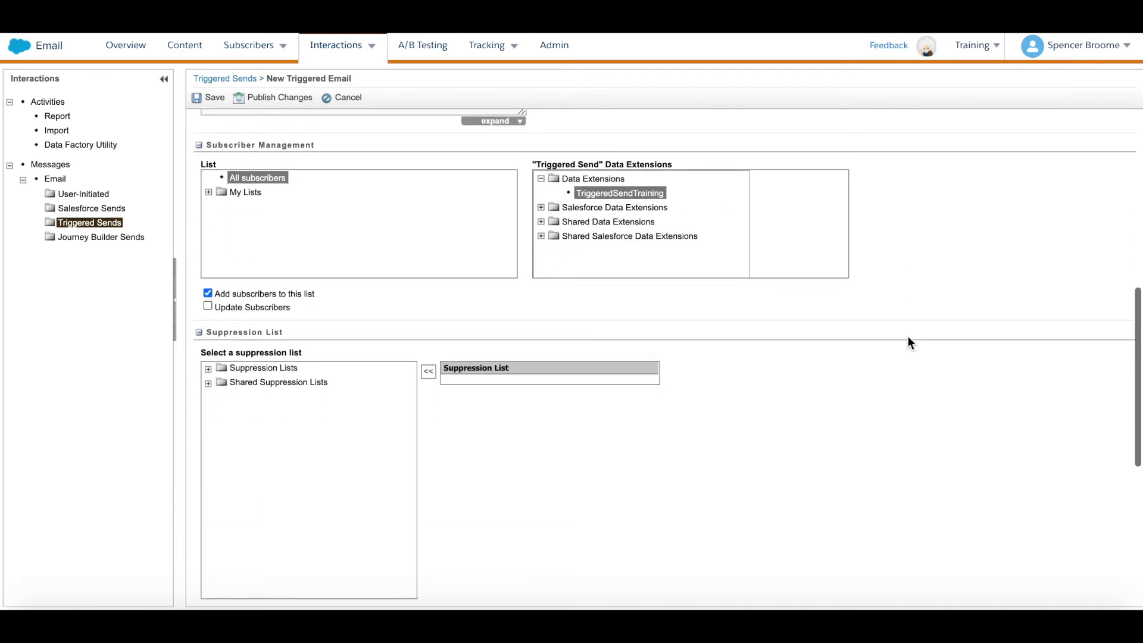
pyautogui.scroll(-5, 908, 337)
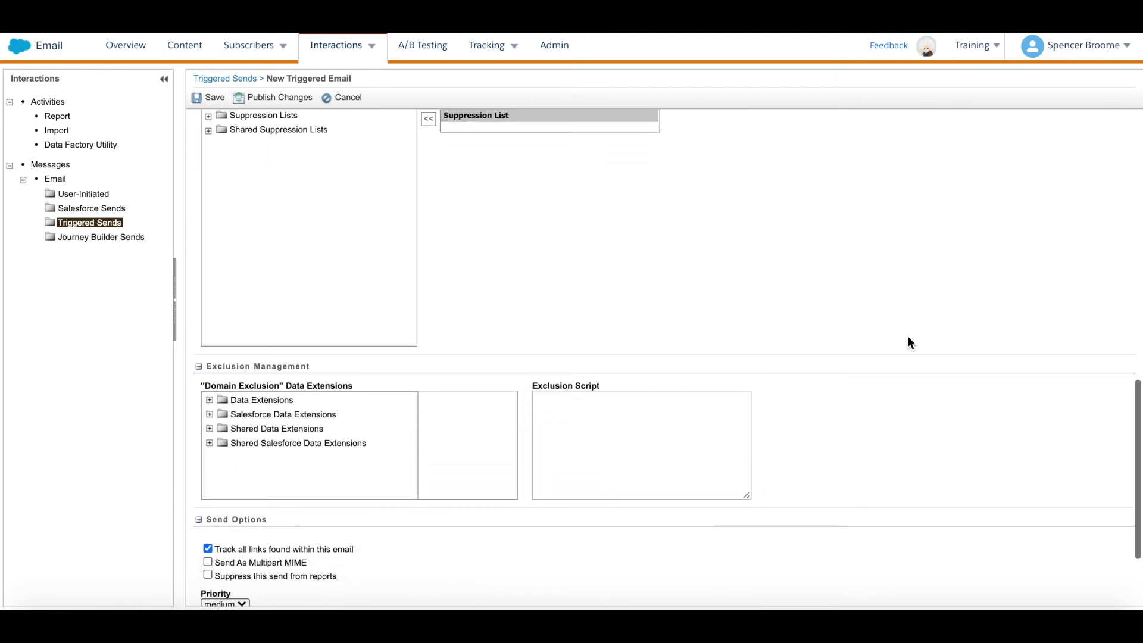
pyautogui.scroll(-2, 908, 337)
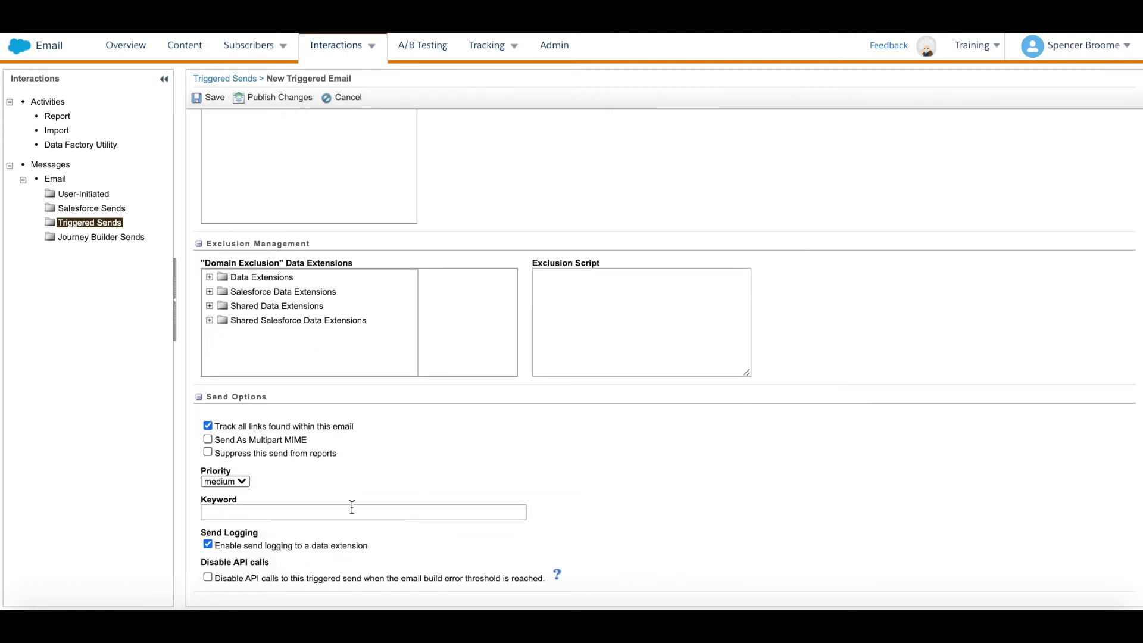
pyautogui.click(242, 483)
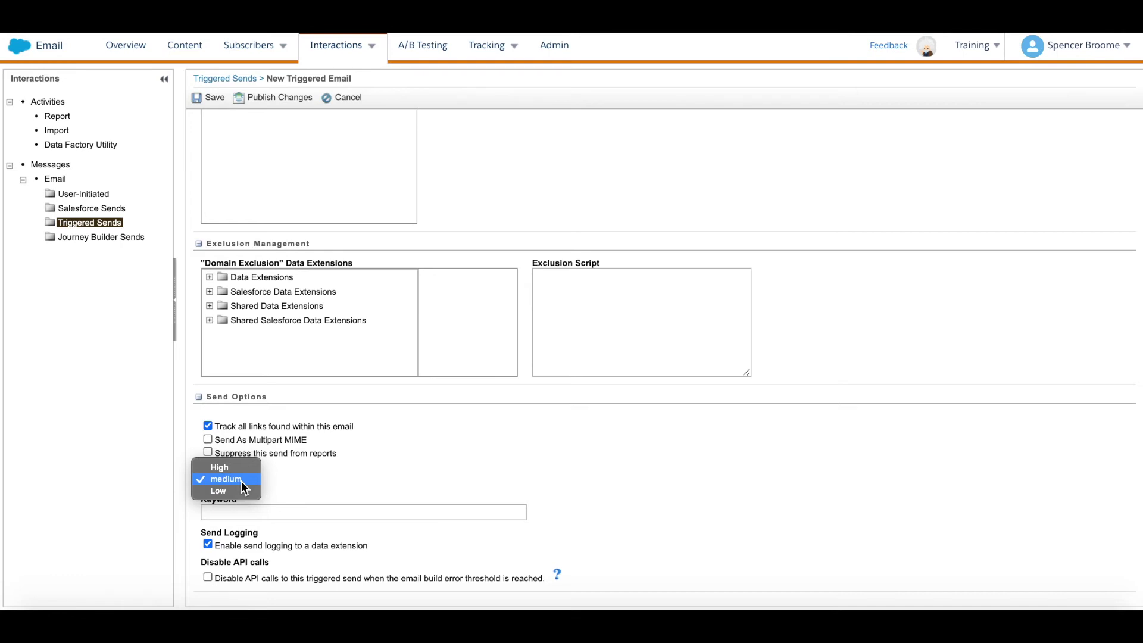
pyautogui.click(317, 486)
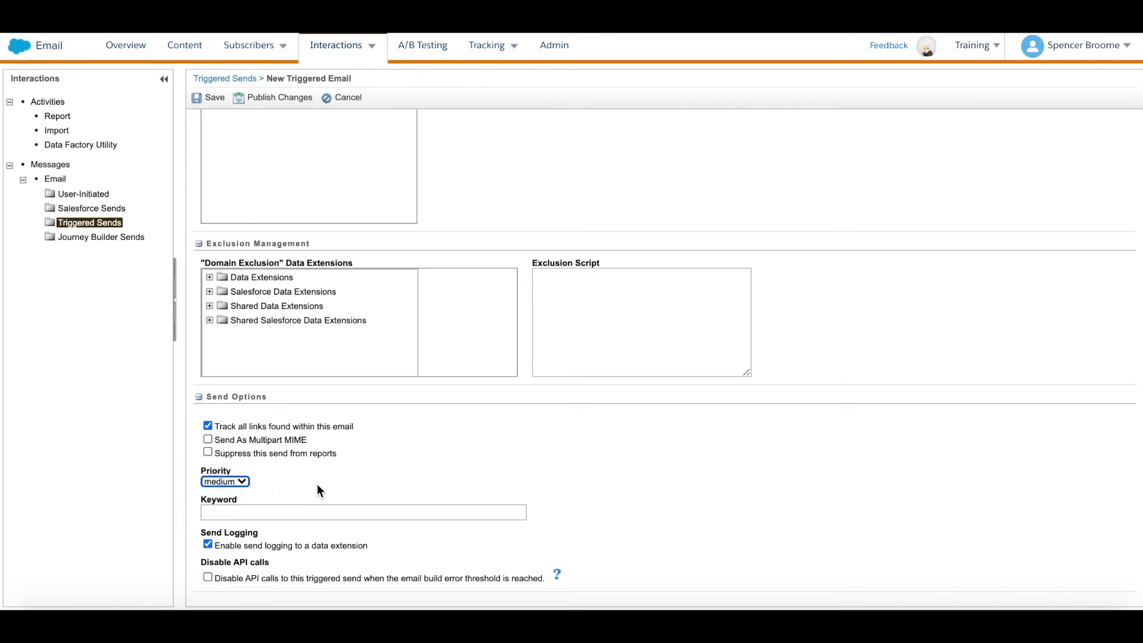
pyautogui.click(216, 98)
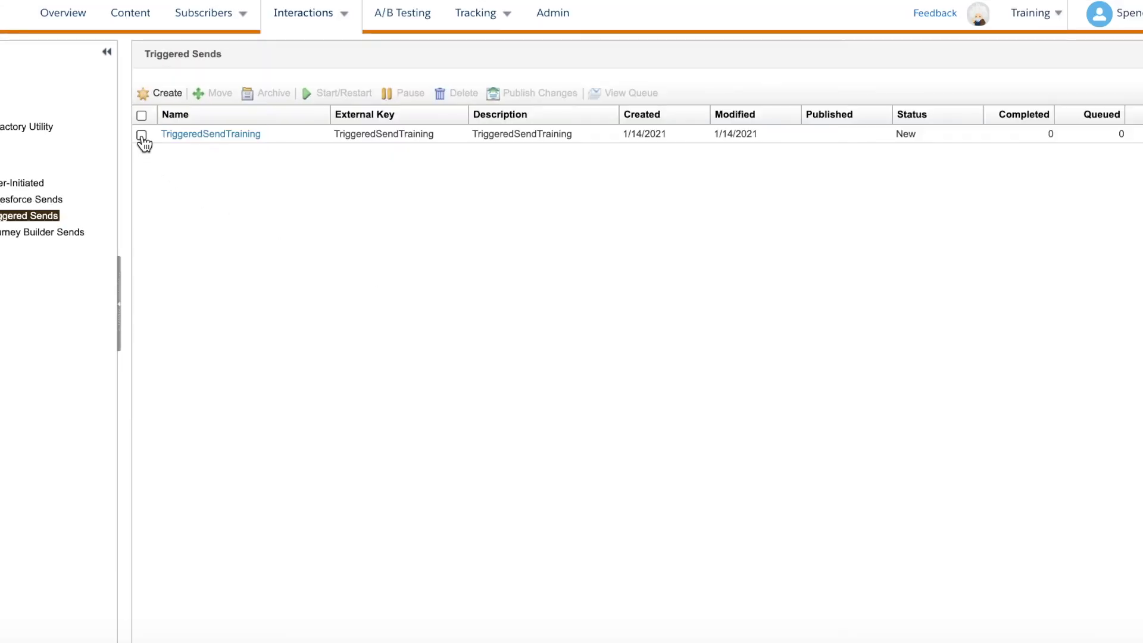
# Start the TriggeredSendTraining send and check its Completed and Queued counts of 0
pyautogui.click(141, 134)
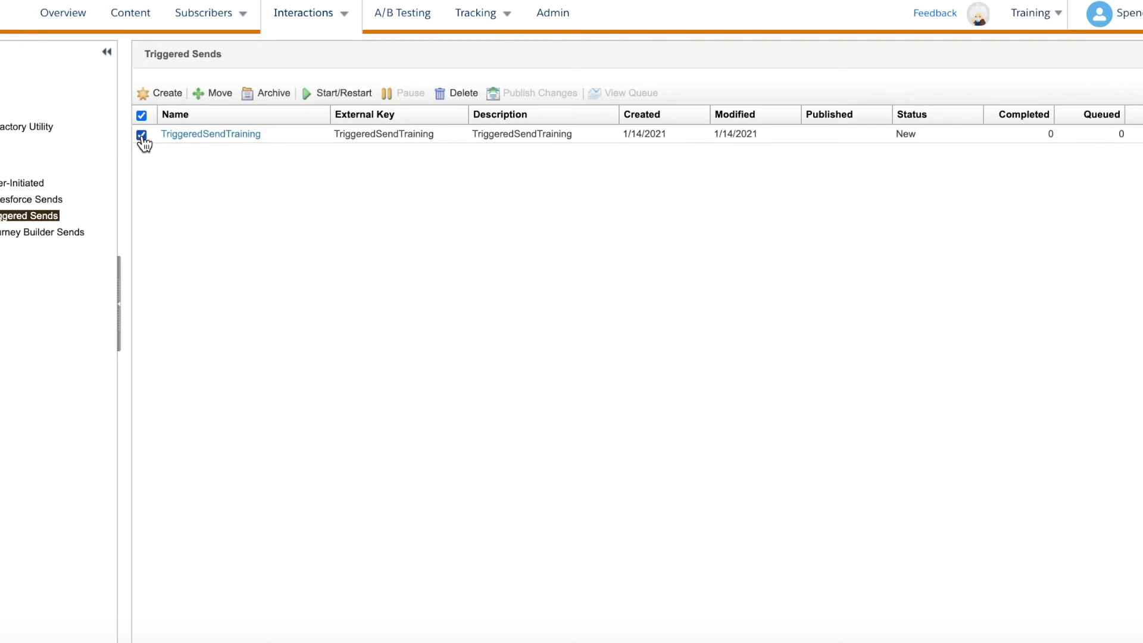
pyautogui.click(351, 92)
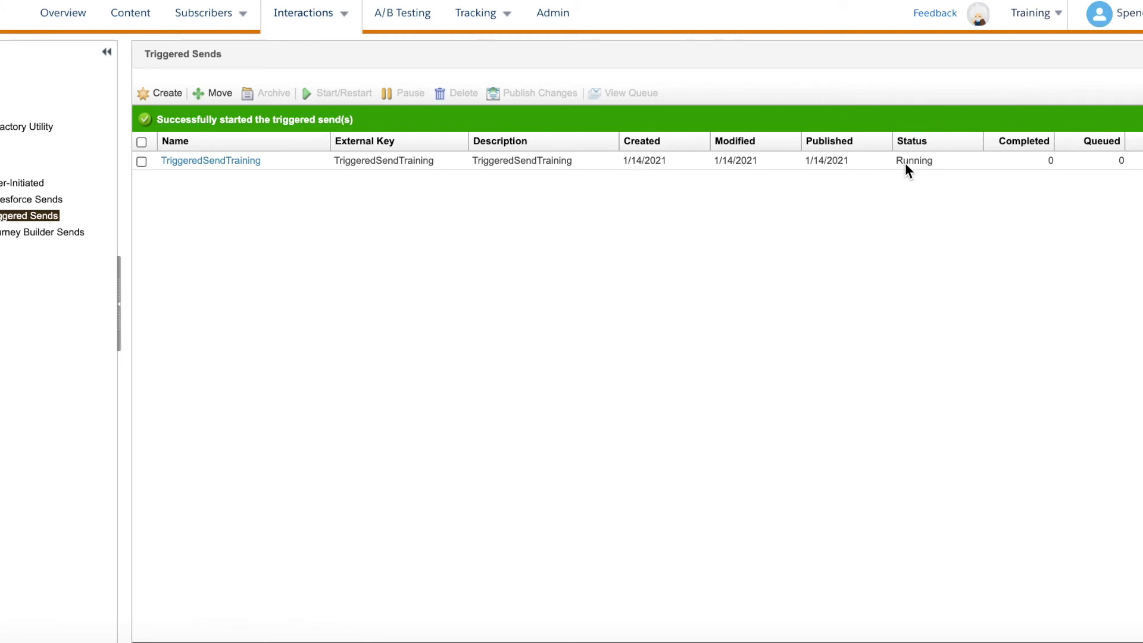
pyautogui.doubleClick(1053, 163)
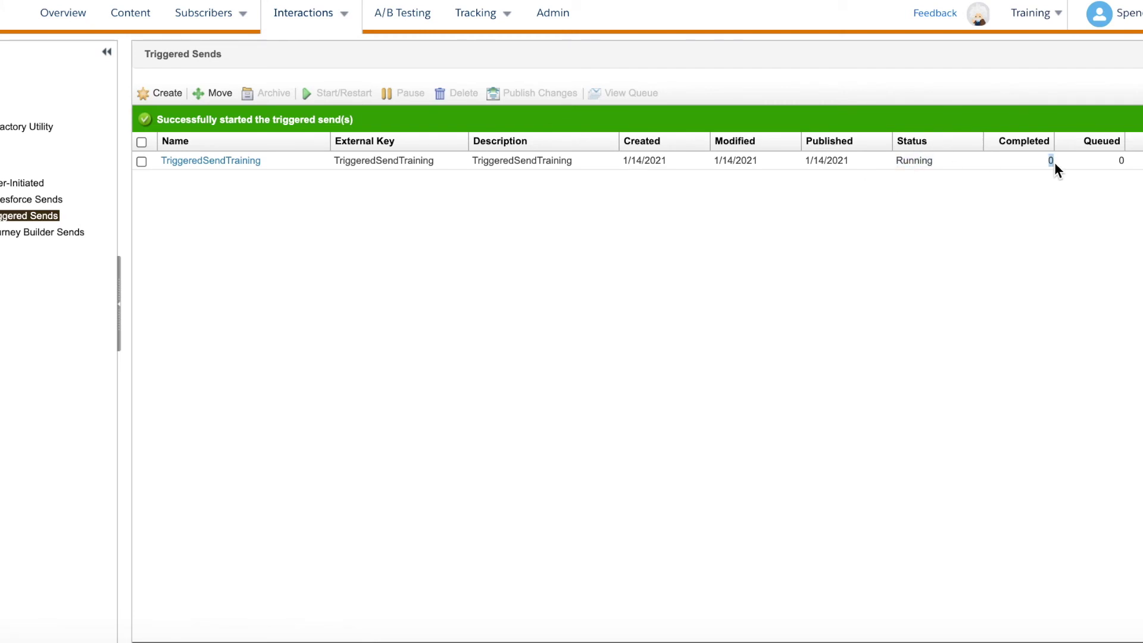
pyautogui.click(1126, 163)
pyautogui.doubleClick(1121, 161)
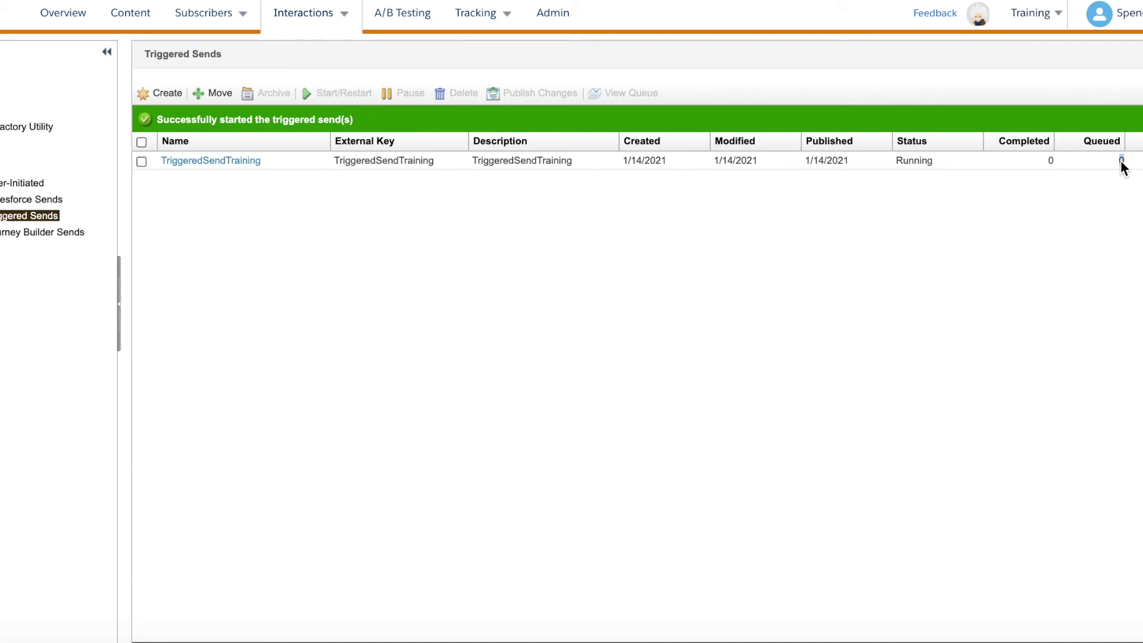
pyautogui.click(1036, 213)
# Pause the running TriggeredSendTraining send and reopen its definition
pyautogui.click(142, 162)
pyautogui.click(397, 98)
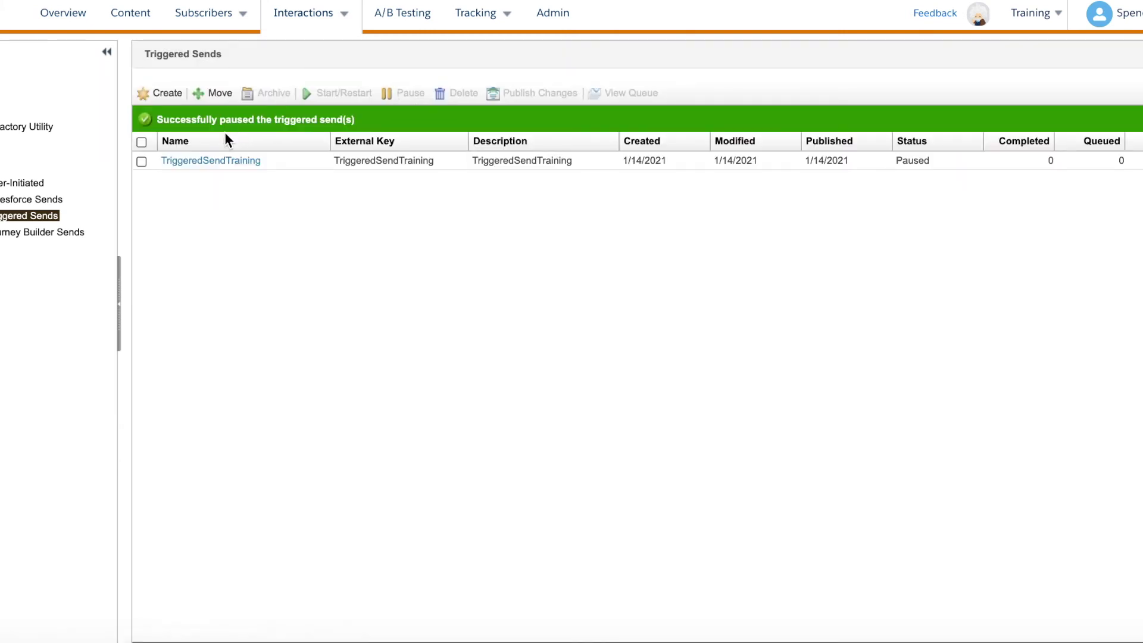
pyautogui.click(203, 162)
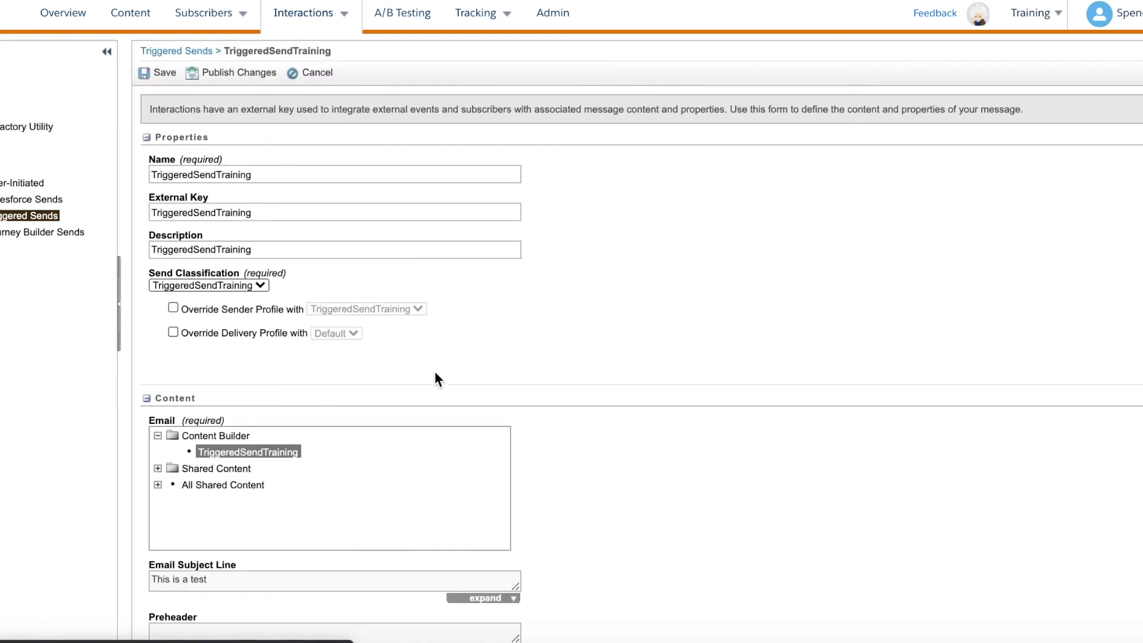
# Review the definition's Shared Content and settings, then publish the TriggeredSendTraining definition
pyautogui.click(162, 465)
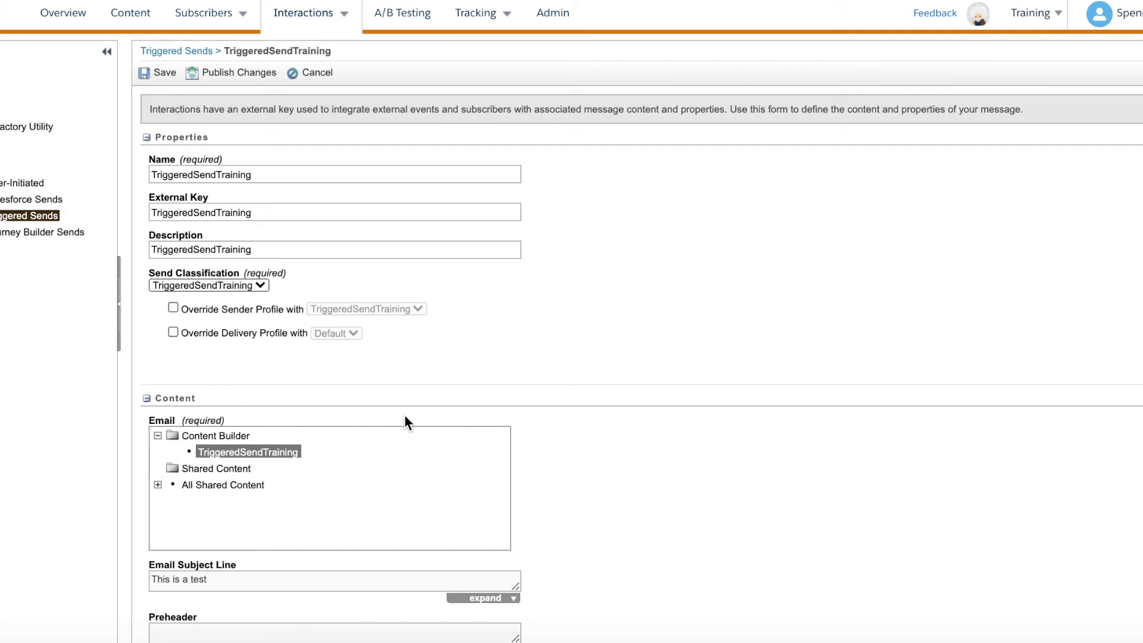
pyautogui.scroll(-10, 682, 441)
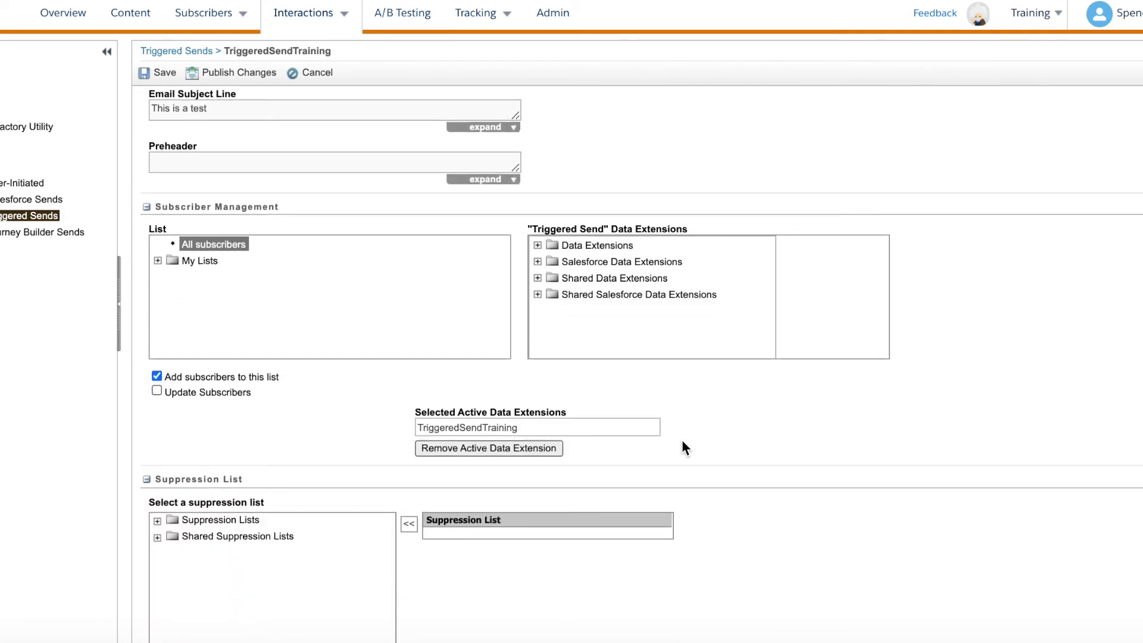
pyautogui.scroll(-8, 683, 442)
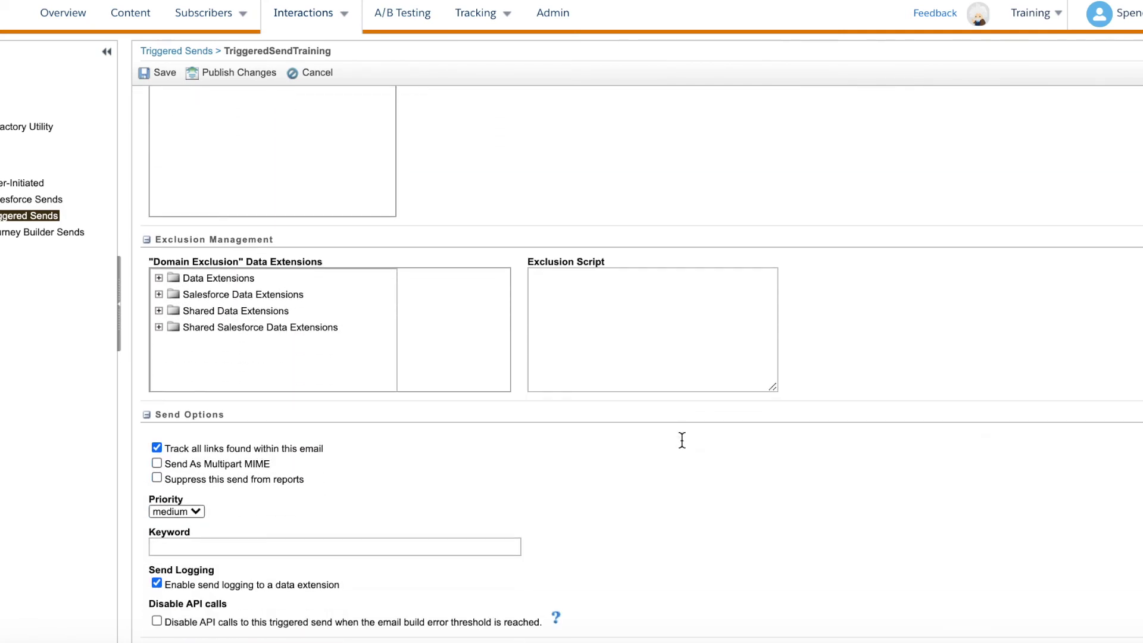
pyautogui.scroll(18, 683, 448)
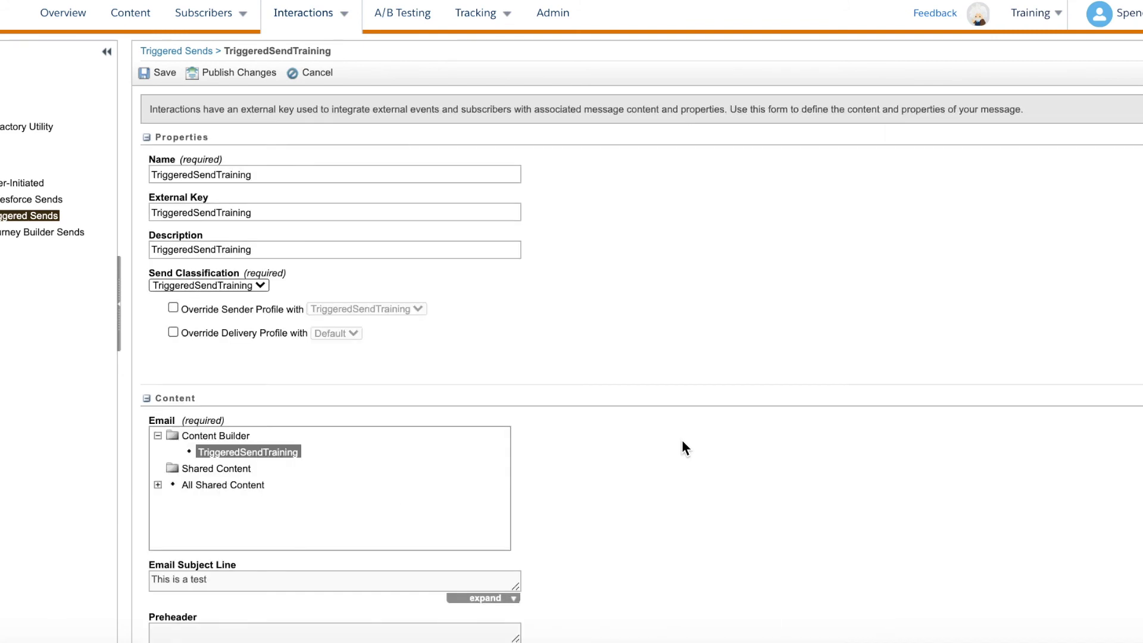
pyautogui.click(217, 74)
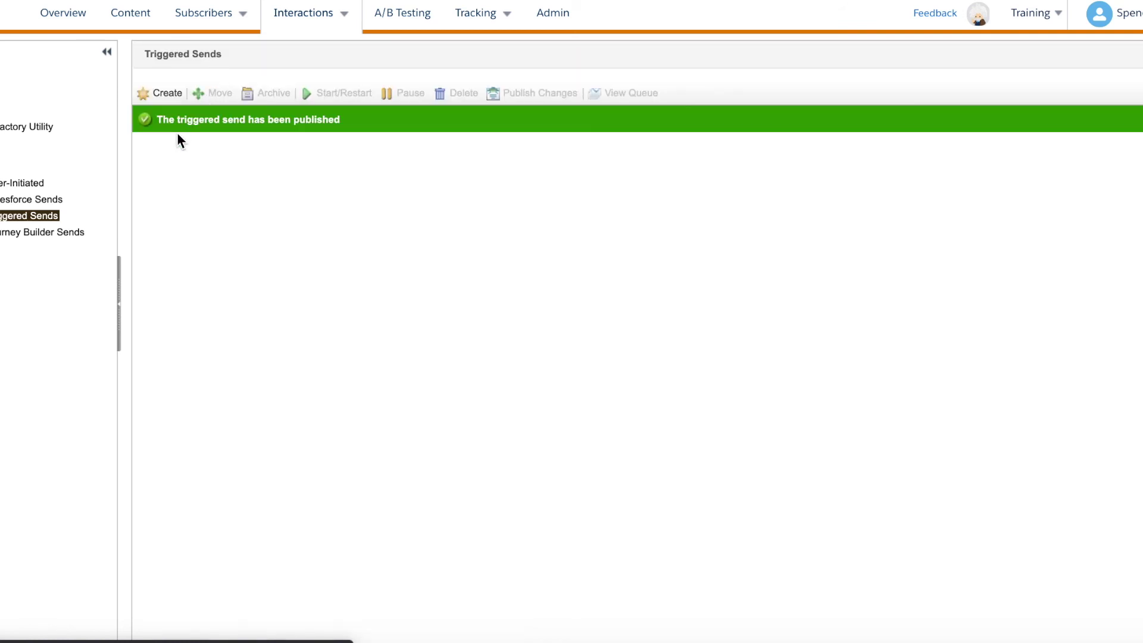
pyautogui.click(142, 161)
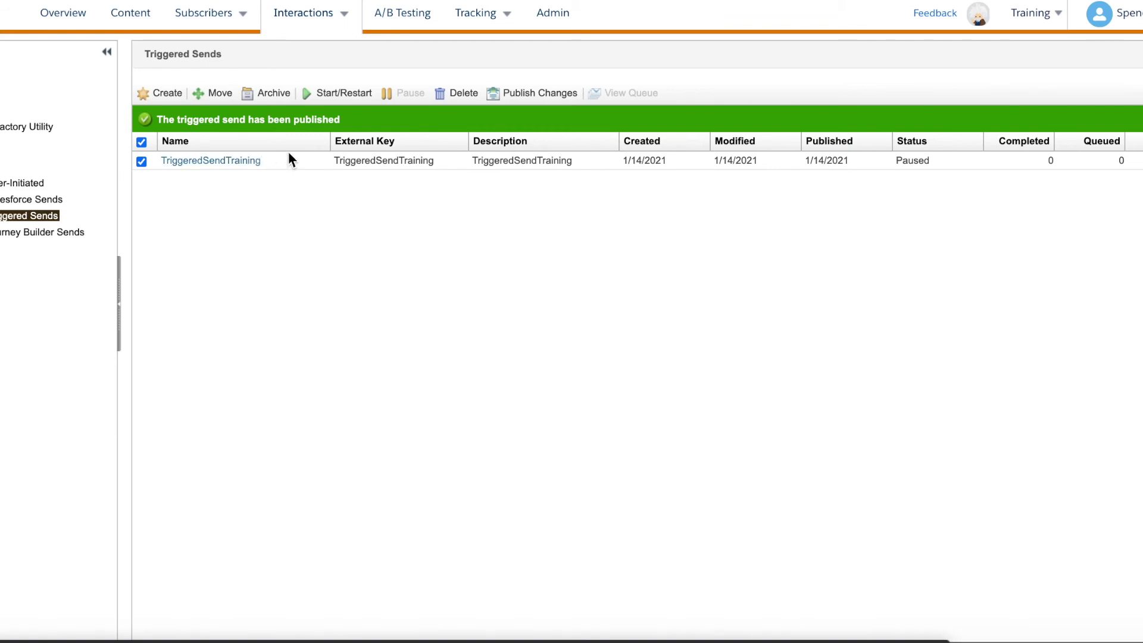
# Publish changes to the paused TriggeredSendTraining send and restart it
pyautogui.click(539, 90)
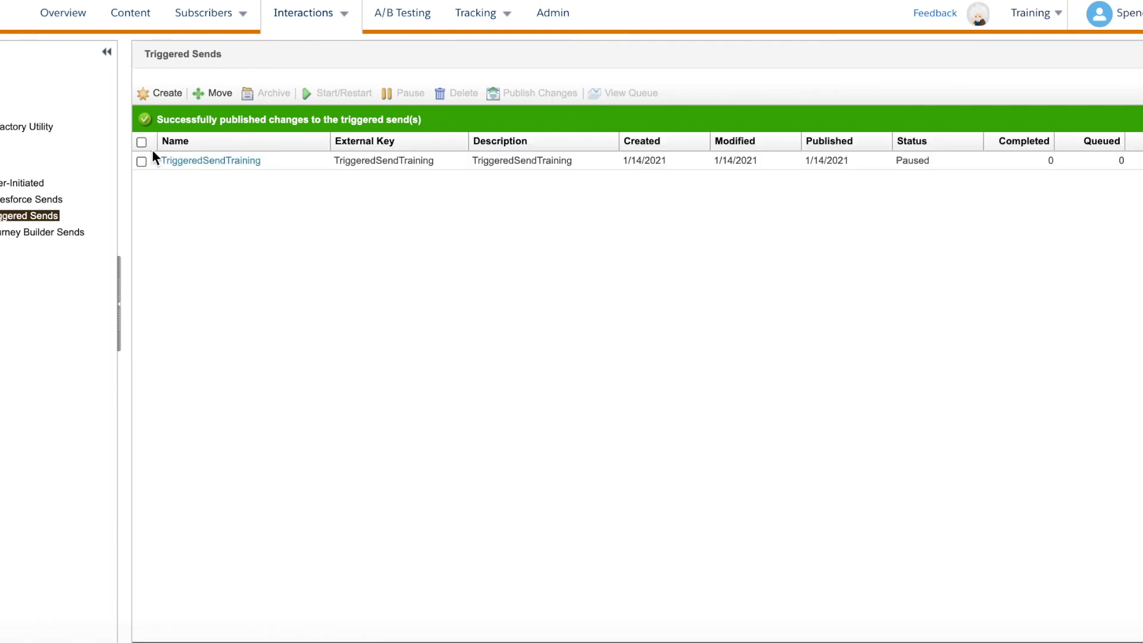
pyautogui.click(141, 162)
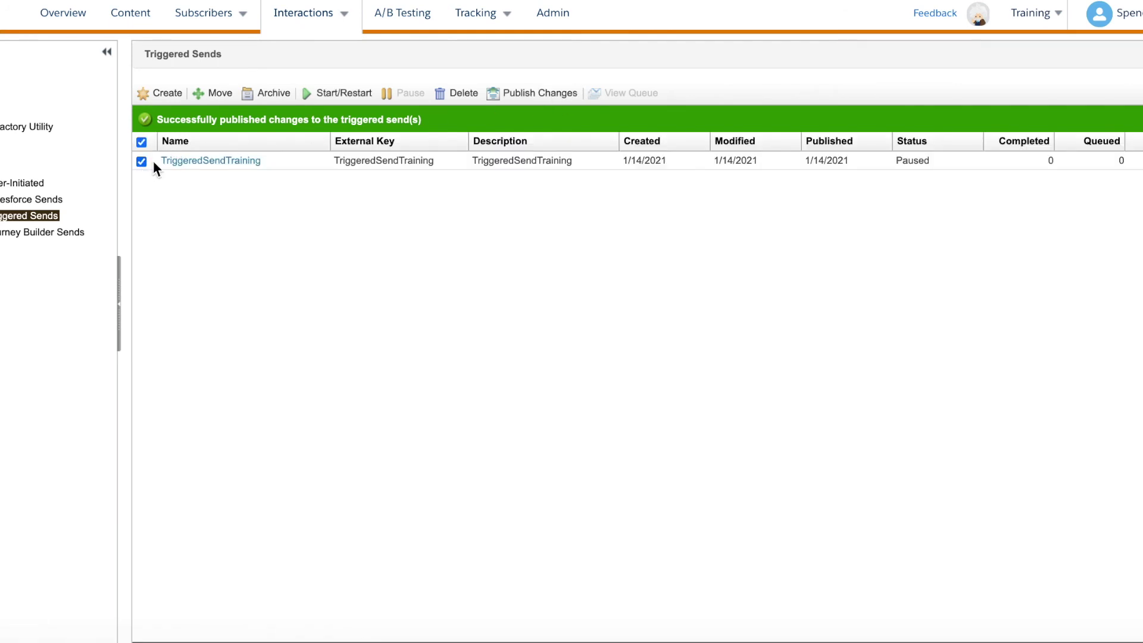
pyautogui.click(345, 95)
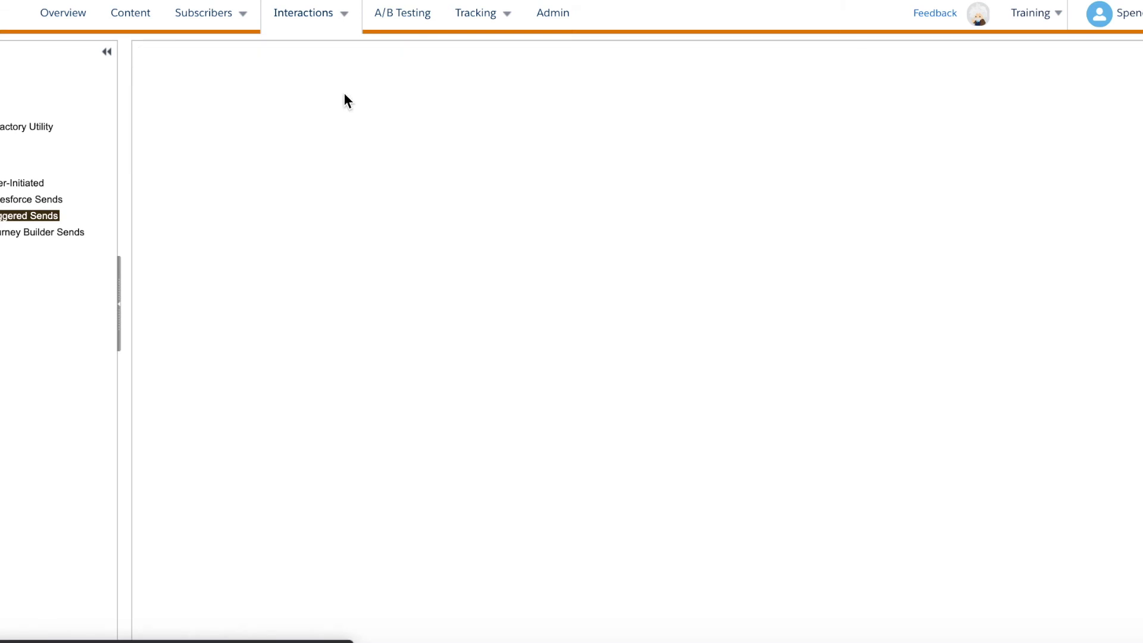